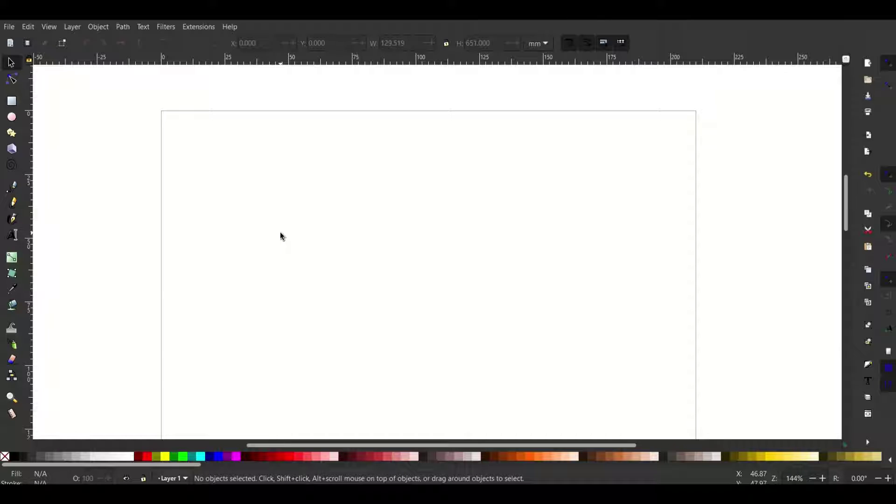
Draw a rectangle about 137 mm wide and 81 mm high on the page and position it at X 0, Y 0 mm
click(11, 102)
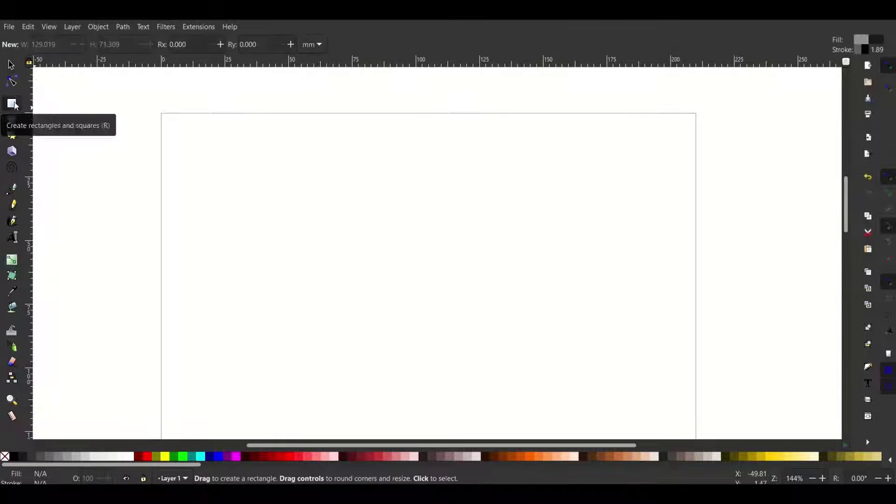
drag(188, 127, 539, 333)
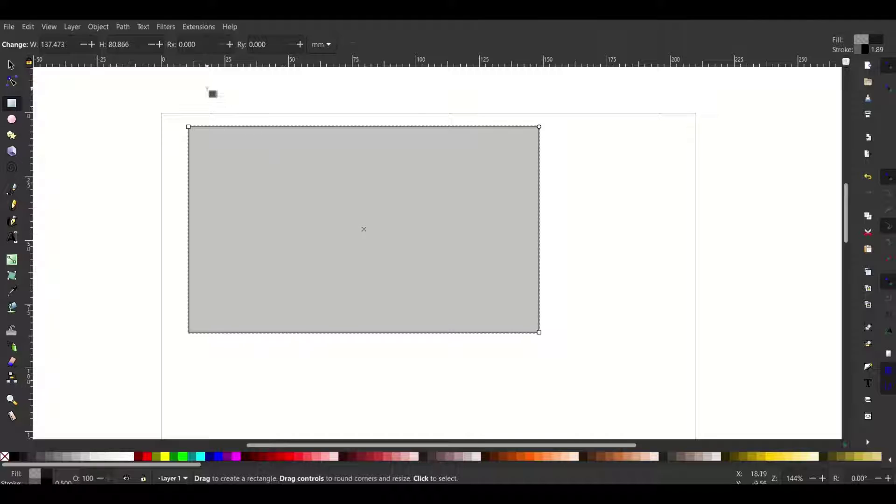
click(11, 62)
click(336, 166)
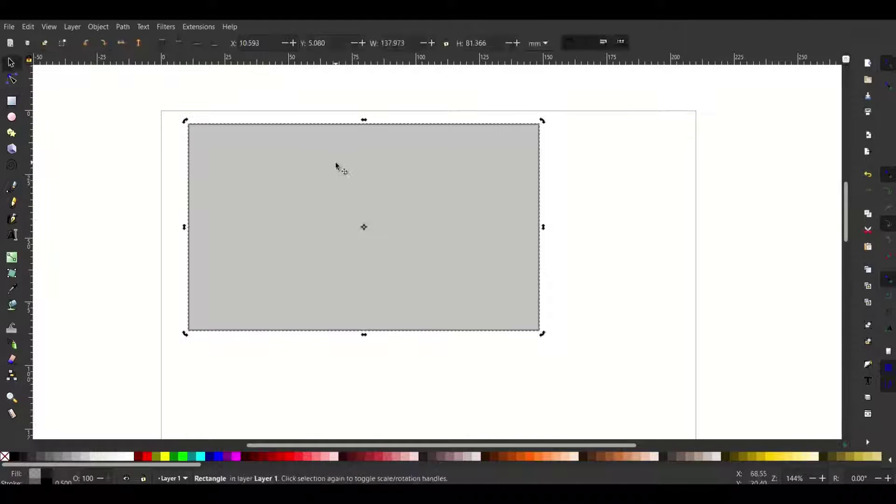
double_click(266, 43)
click(266, 45)
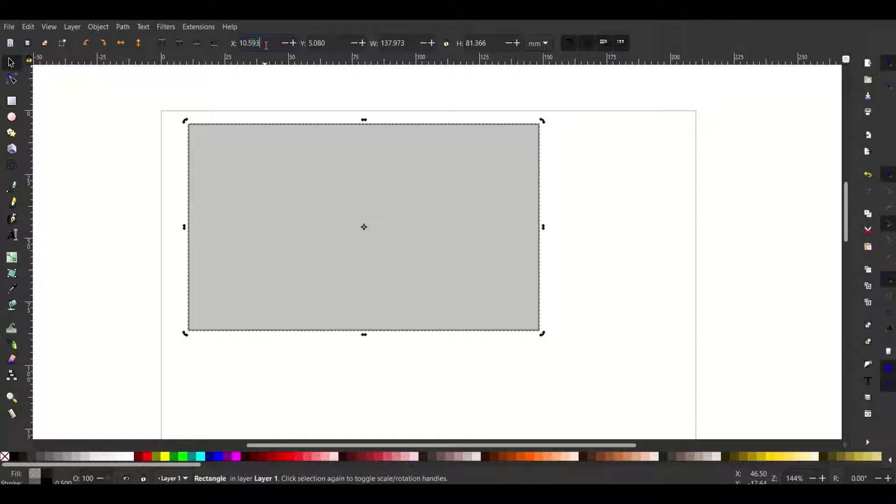
text(0)
key(Return)
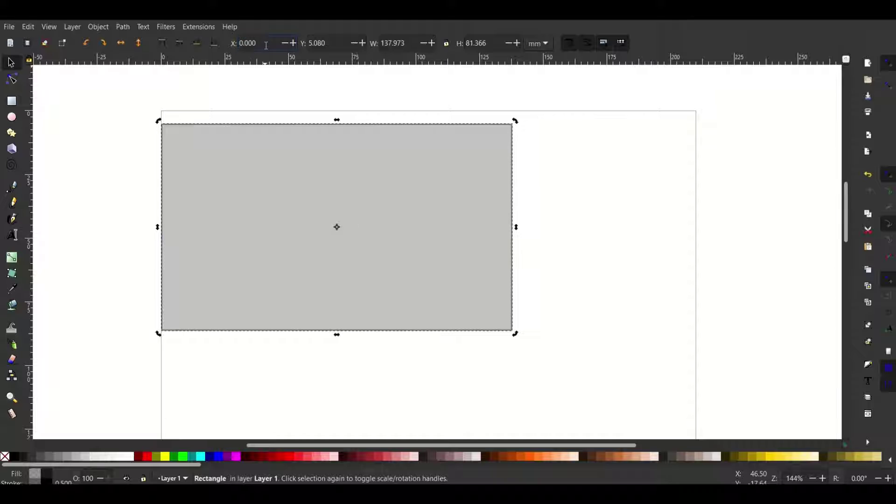
triple_click(326, 43)
text(0)
key(Return)
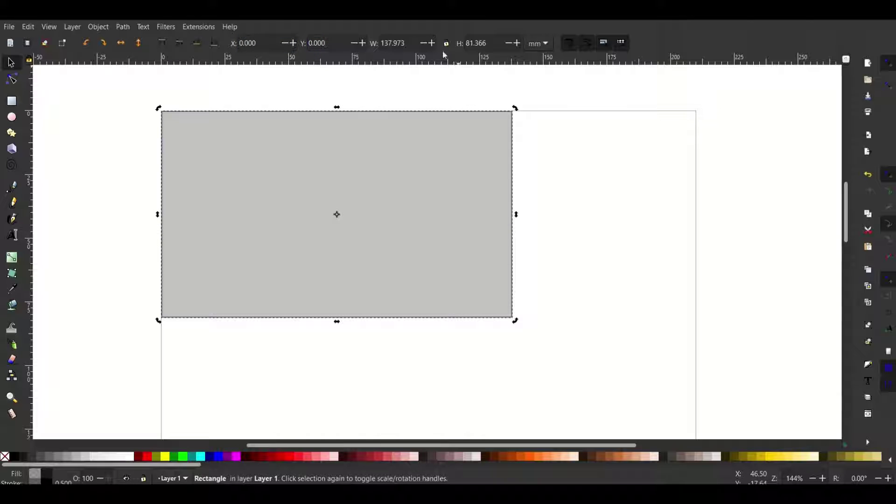
Set the gray rectangle's width to 165 mm
triple_click(395, 45)
text(165)
key(Return)
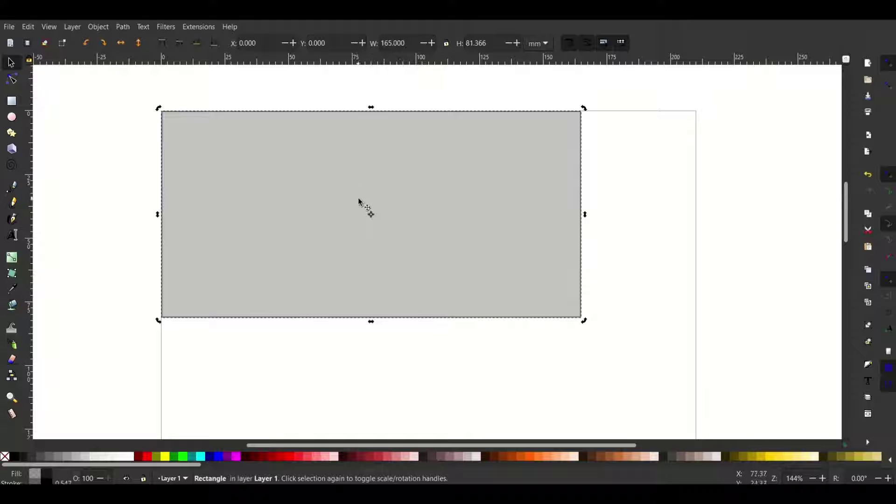
click(346, 366)
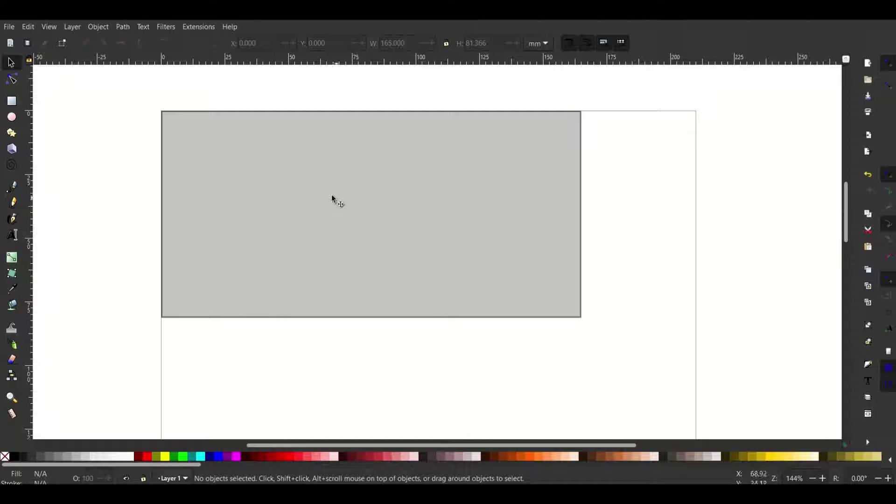
Remove the stroke paint from the gray rectangle
click(231, 158)
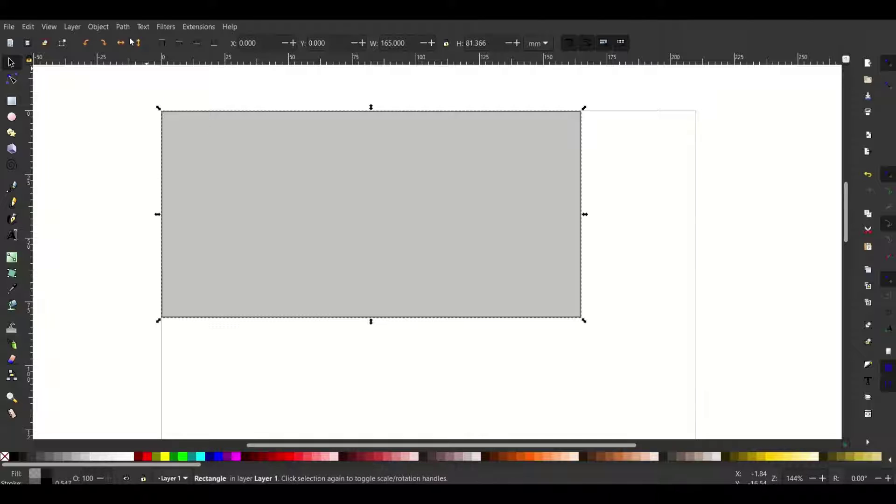
click(99, 31)
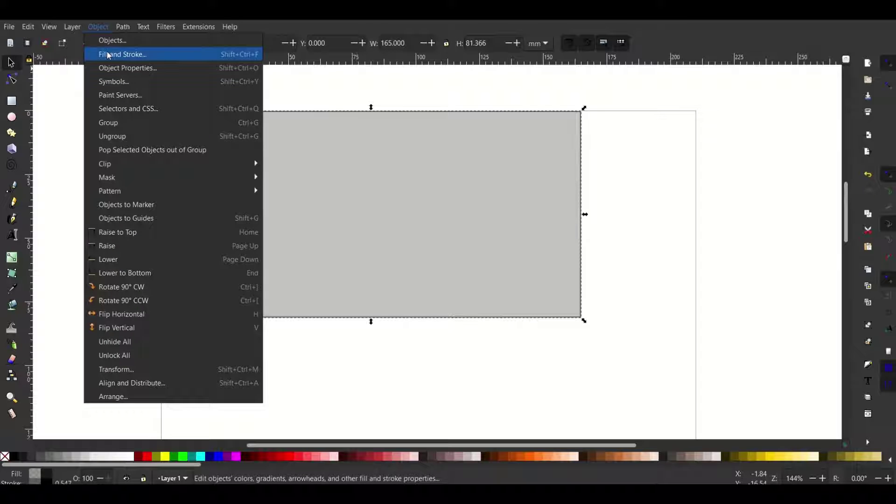
click(189, 58)
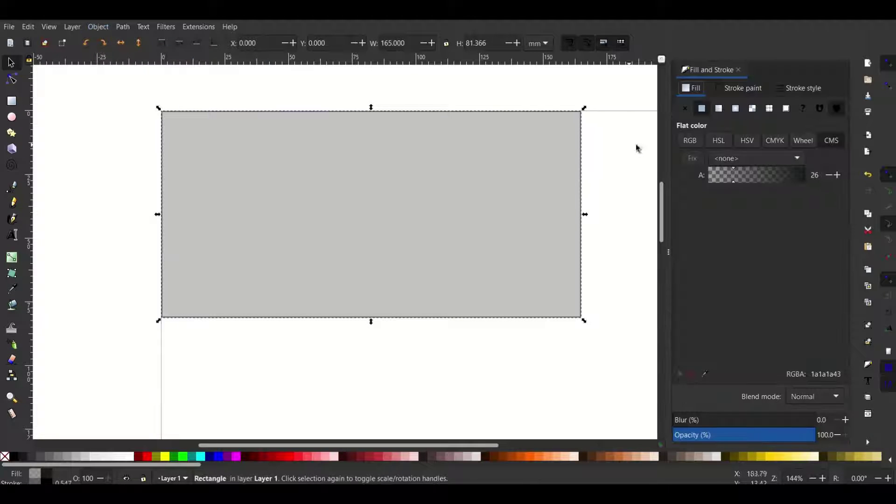
click(738, 89)
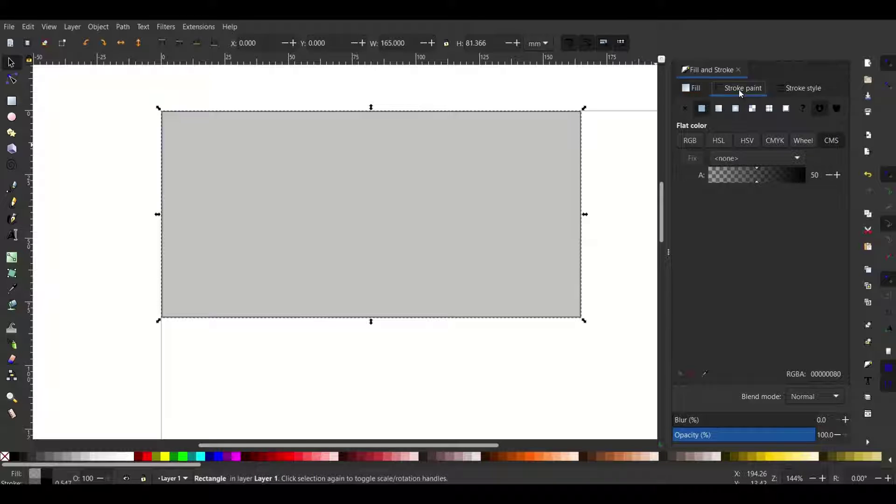
click(684, 108)
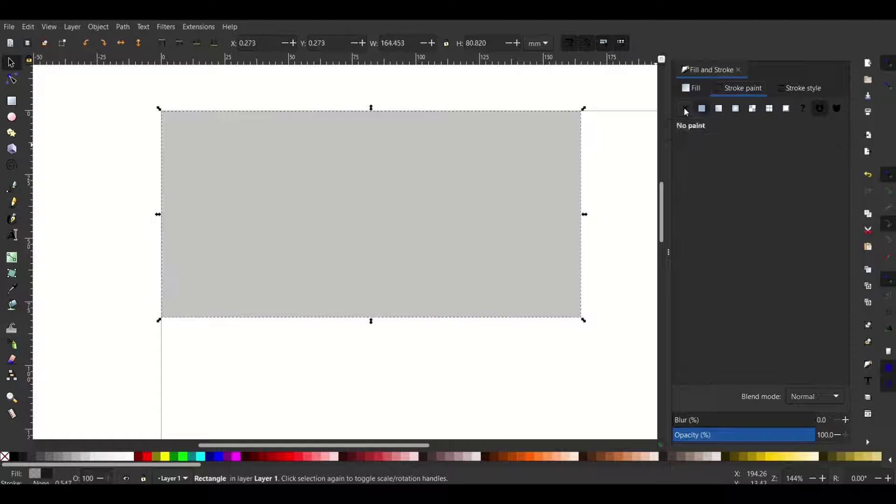
click(621, 158)
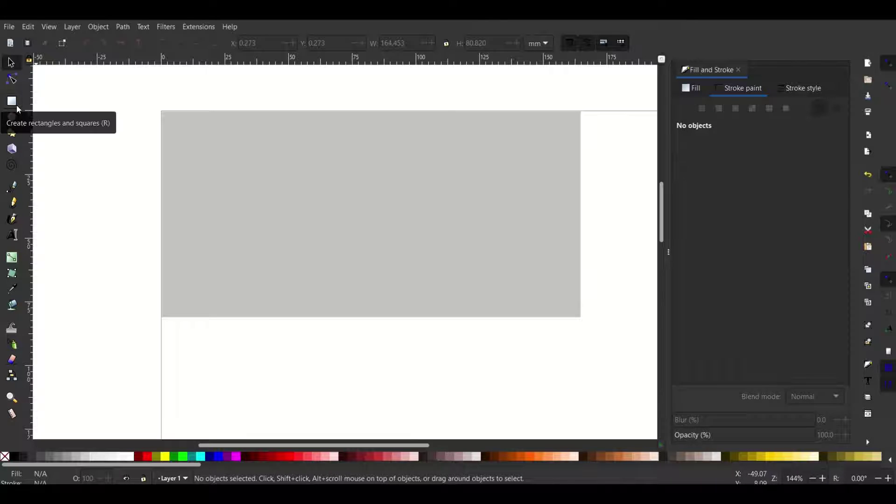
Draw a rectangle about 72 mm wide and 30 mm high inside the gray one and fill it with red at alpha 100
key(r)
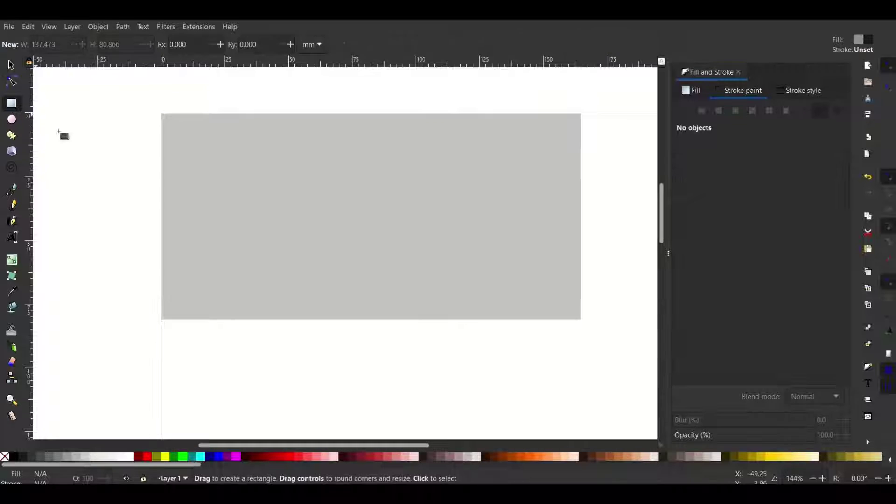
drag(271, 183, 454, 258)
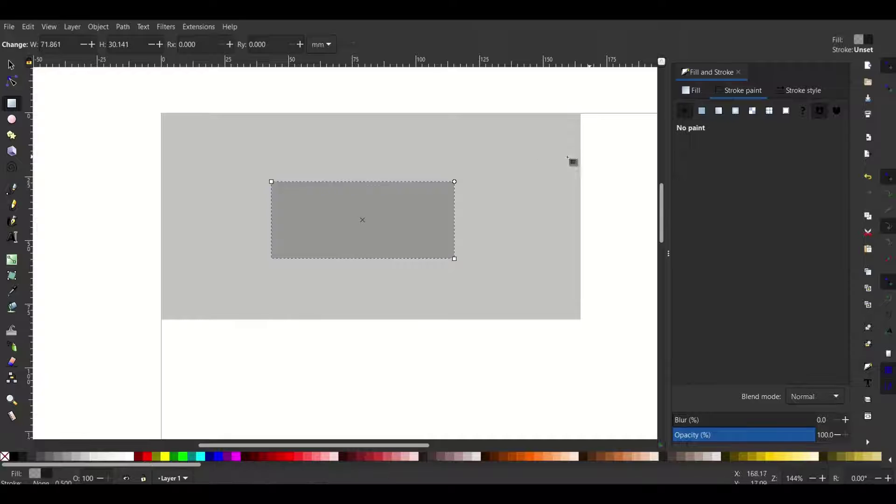
click(695, 91)
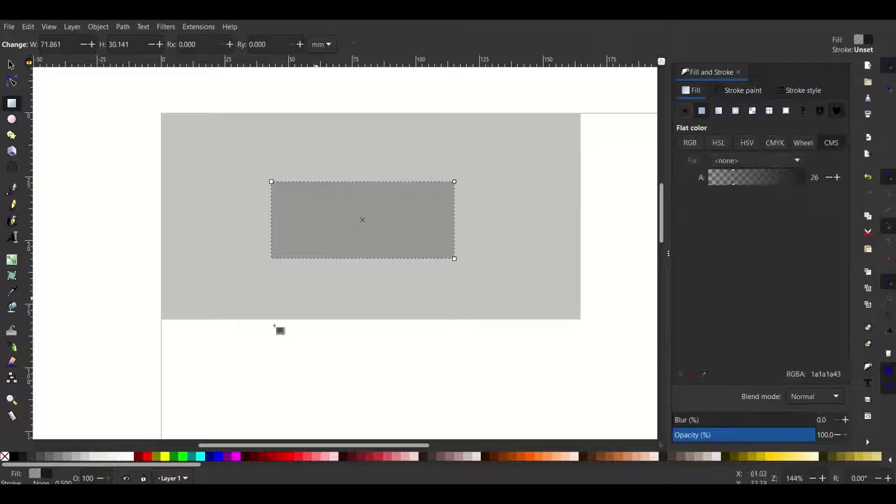
click(148, 458)
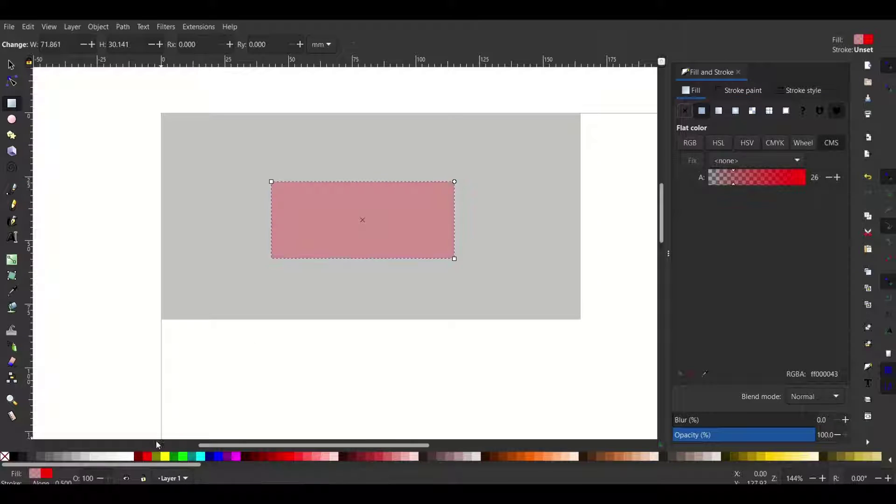
click(139, 460)
click(148, 459)
drag(732, 181, 806, 180)
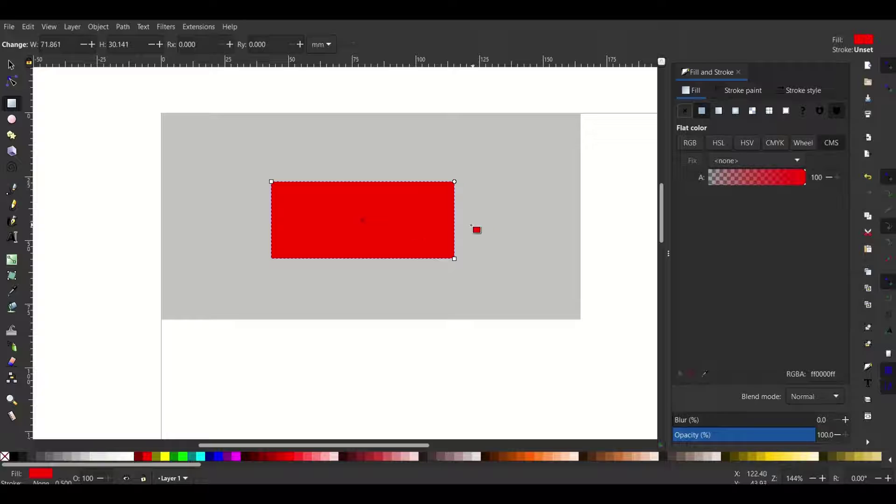
click(12, 64)
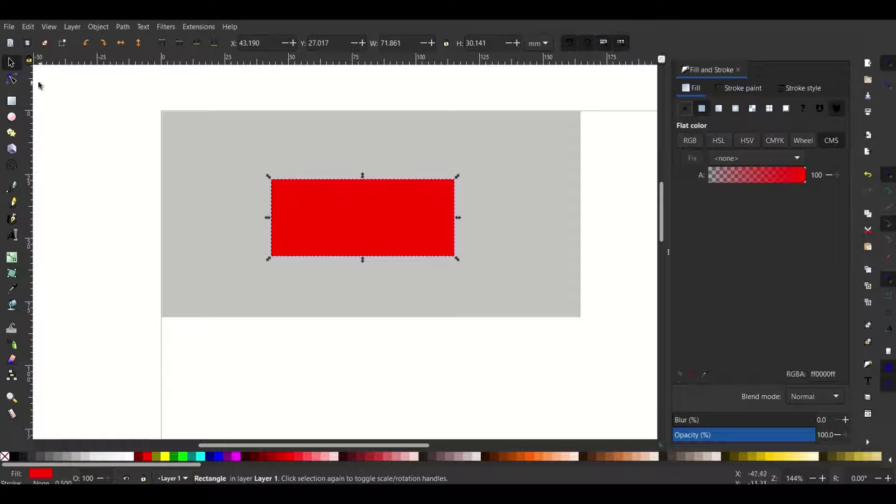
Add the text "Rectangle" above the red rectangle
click(14, 235)
click(339, 148)
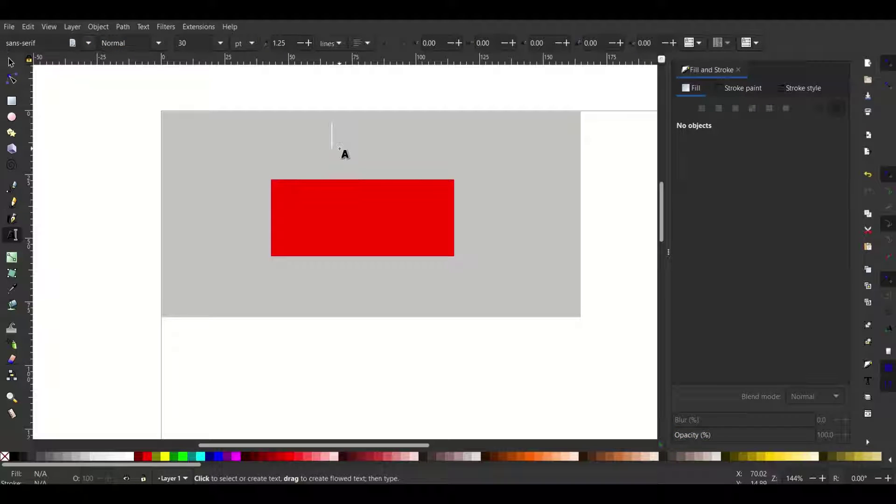
text(Rectangle)
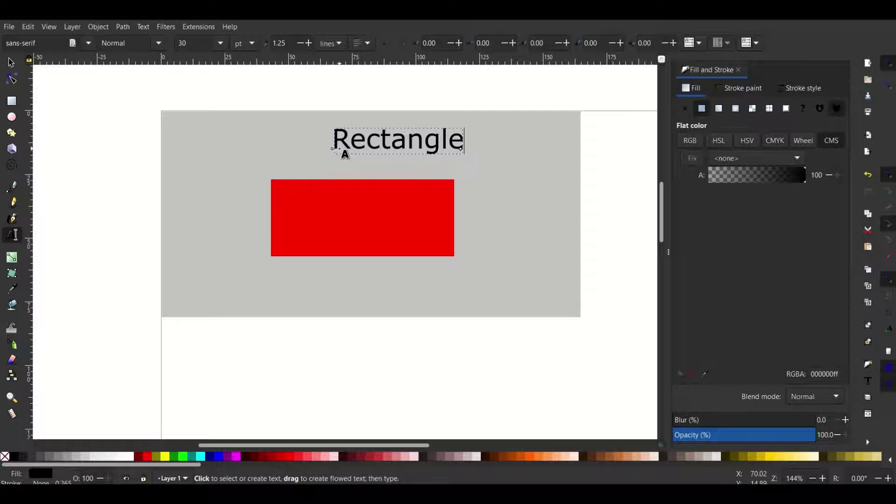
Set the font size of the "Rectangle" text to 11 pt
click(367, 140)
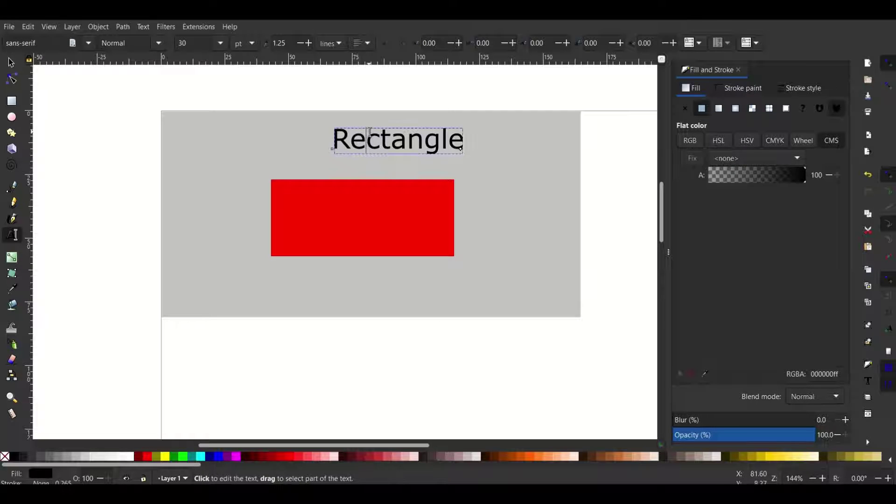
double_click(369, 135)
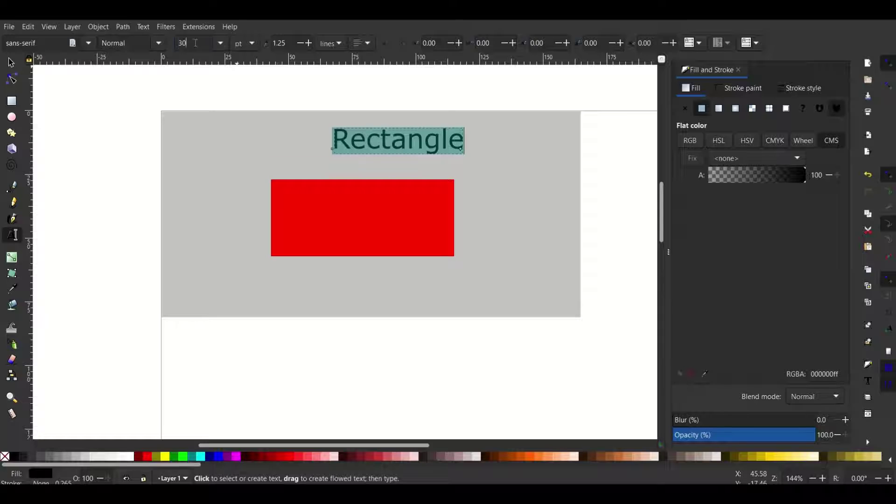
text(11)
key(Return)
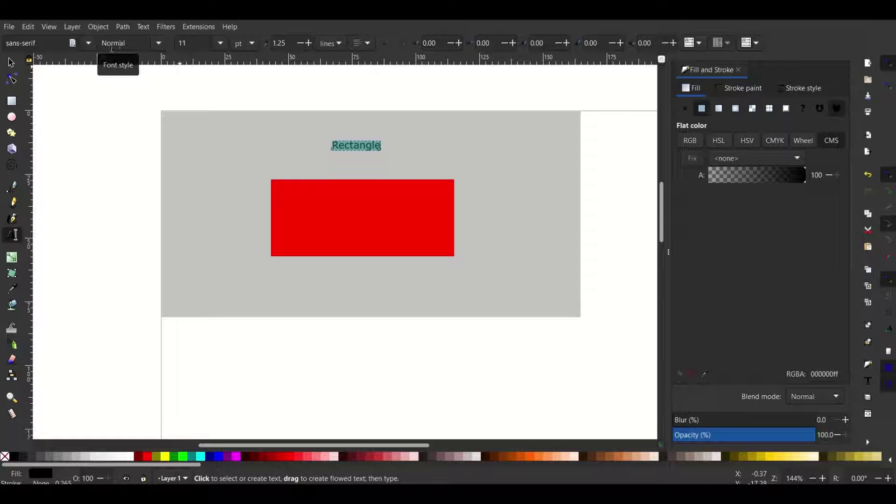
triple_click(51, 44)
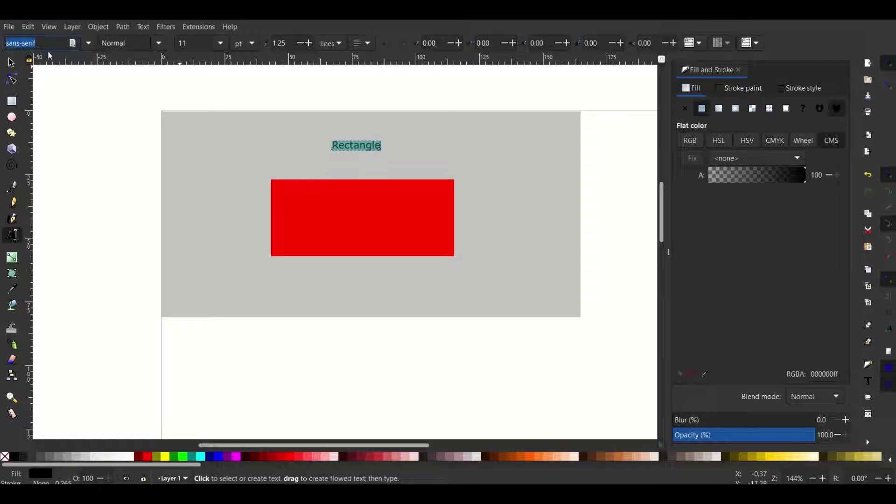
click(224, 138)
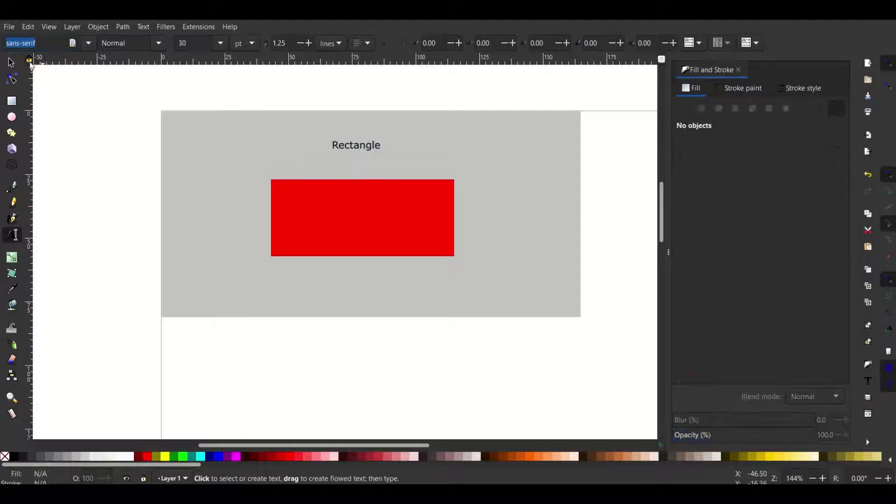
Move the "Rectangle" label to just above the red rectangle, at about X 71 mm, Y 19 mm
click(11, 63)
drag(357, 148, 365, 169)
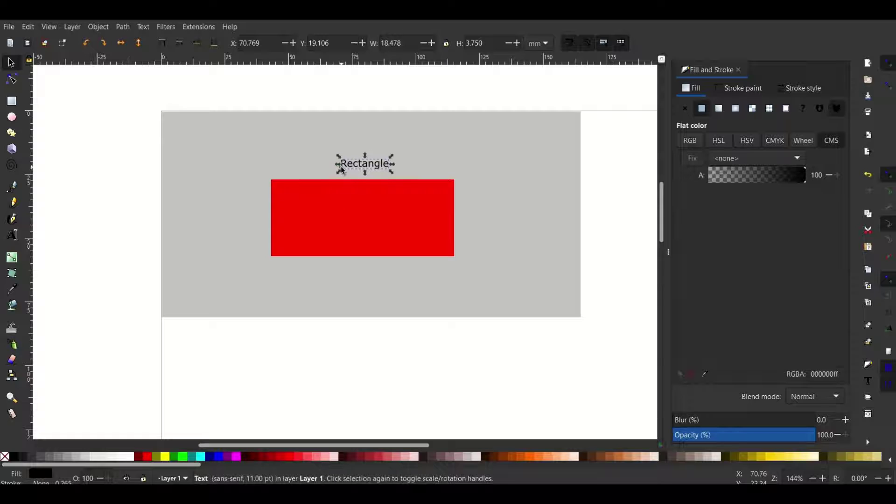
click(441, 167)
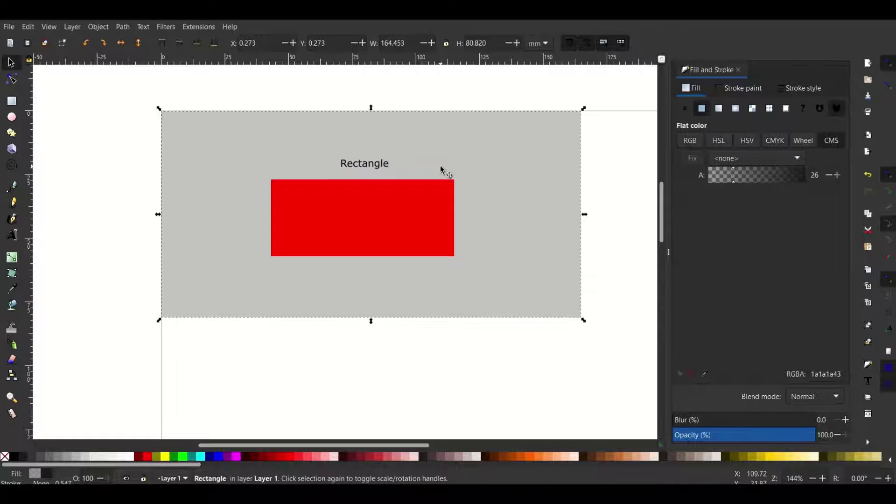
click(367, 168)
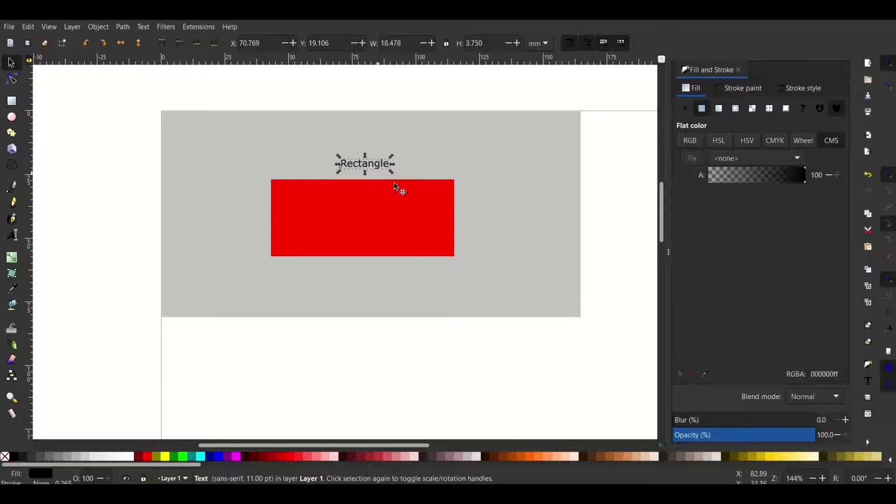
click(474, 210)
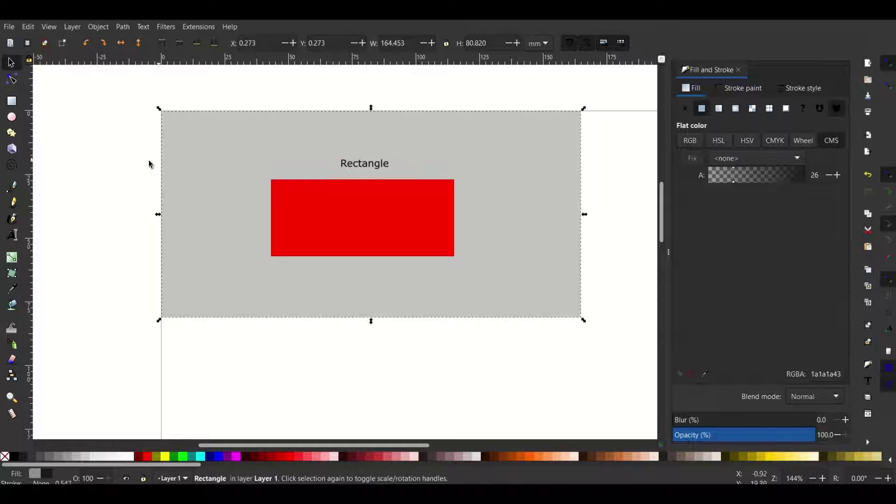
Add the text label "y" beside the red rectangle's right edge
click(14, 235)
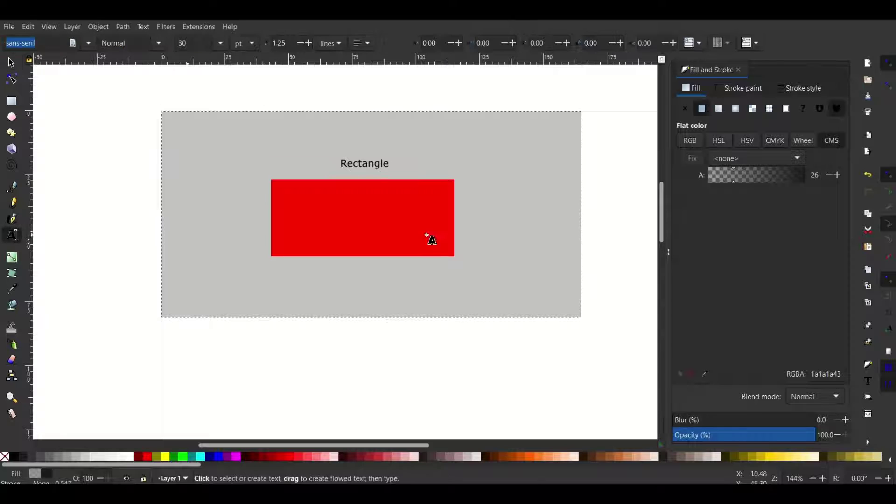
click(460, 212)
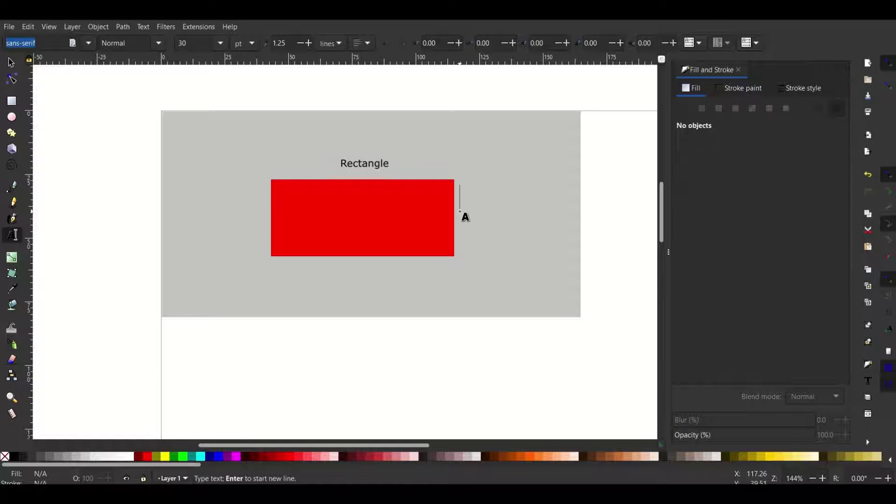
text(y)
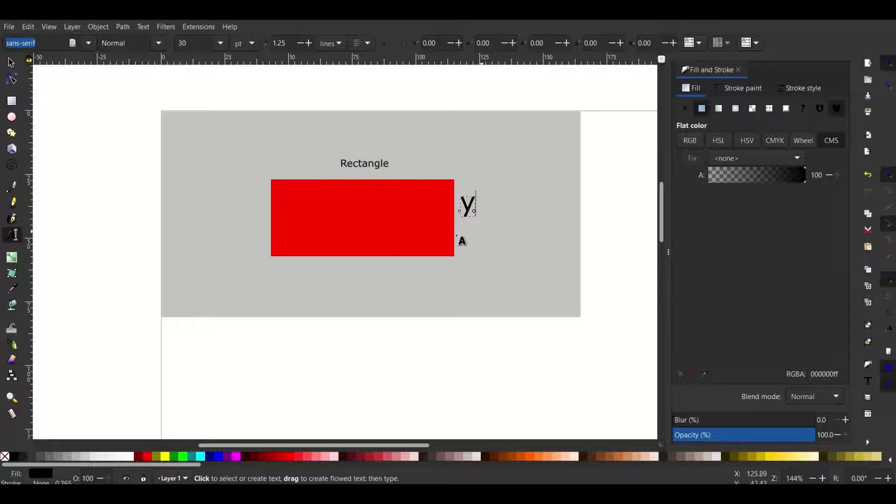
Add the text label "x" just below the red rectangle's bottom edge
click(361, 269)
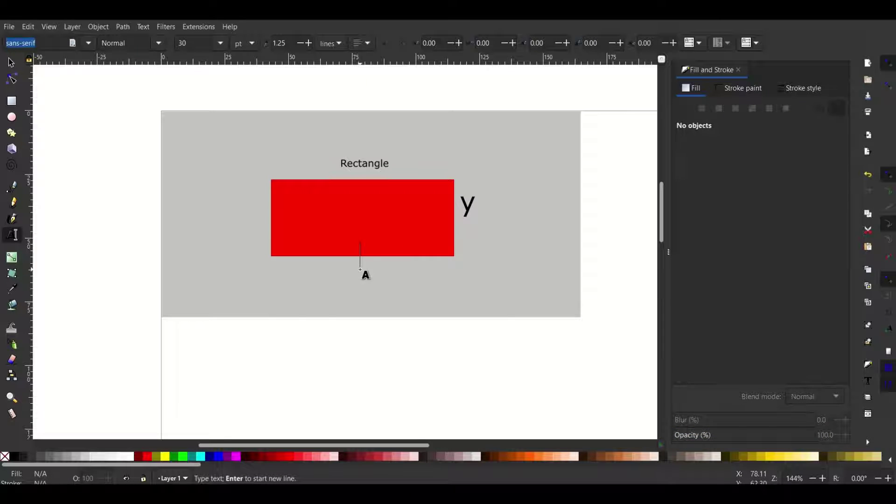
text(z)
key(BackSpace)
text(x)
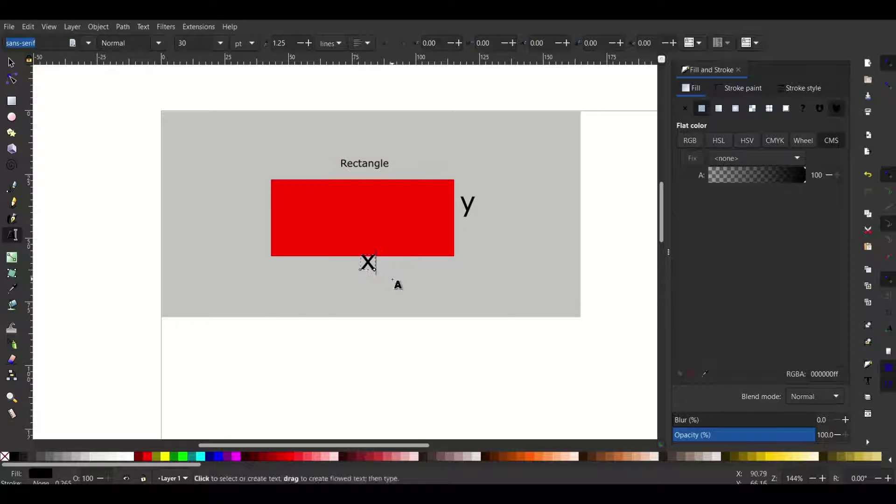
key(Escape)
Move the "x" label under the middle of the rectangle's bottom edge and the "y" label closer to the middle of its right edge
click(11, 62)
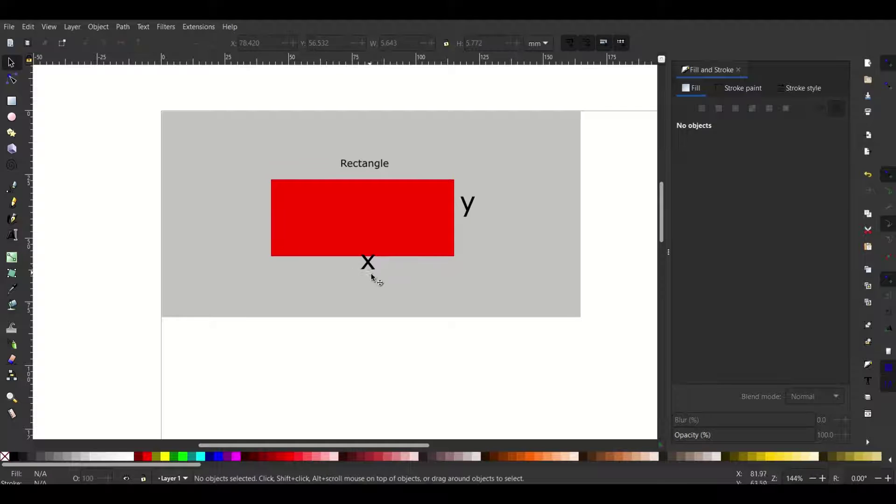
drag(372, 278, 365, 274)
drag(468, 212, 466, 220)
click(521, 216)
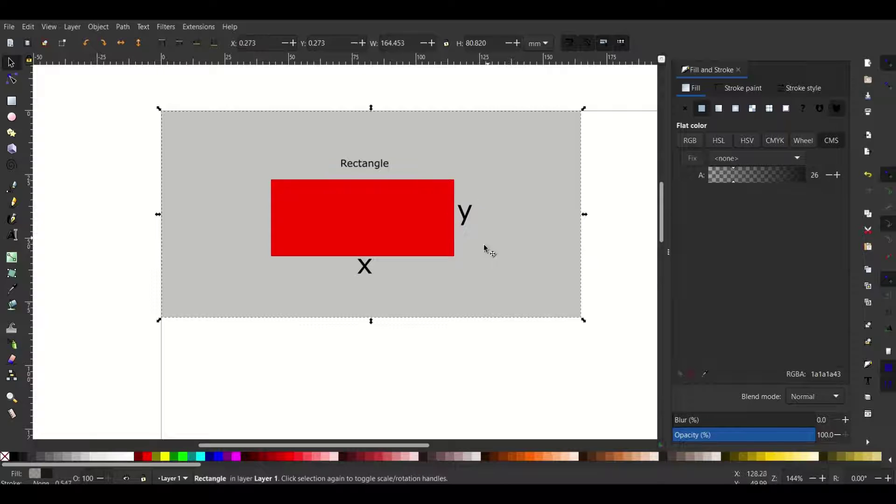
click(603, 227)
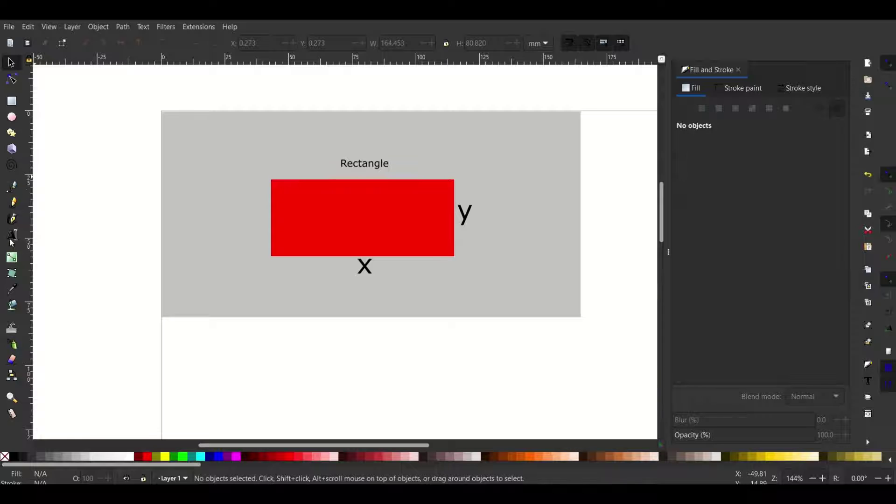
Draw a nearly horizontal straight line about 21.5 mm long just under the "Rectangle" title
click(13, 189)
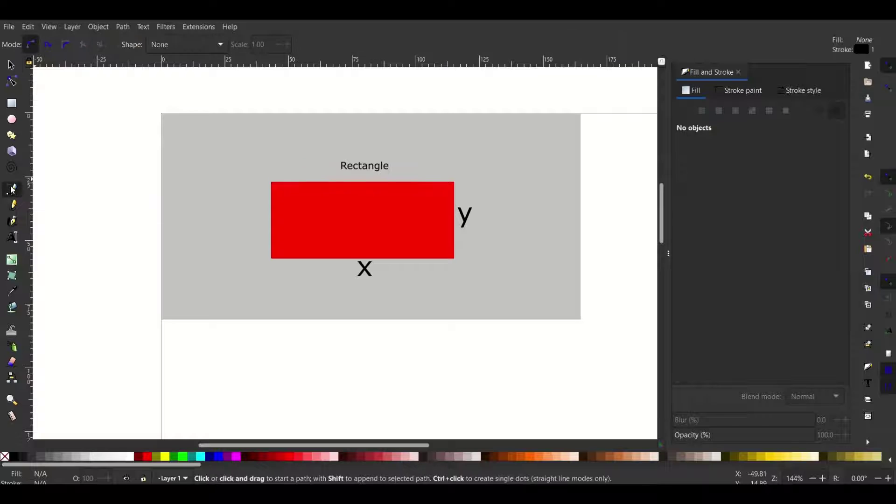
click(336, 172)
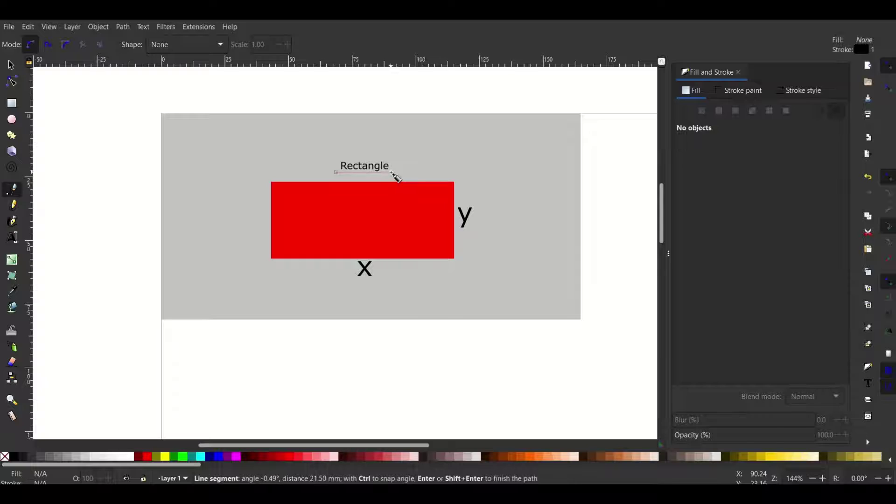
click(392, 173)
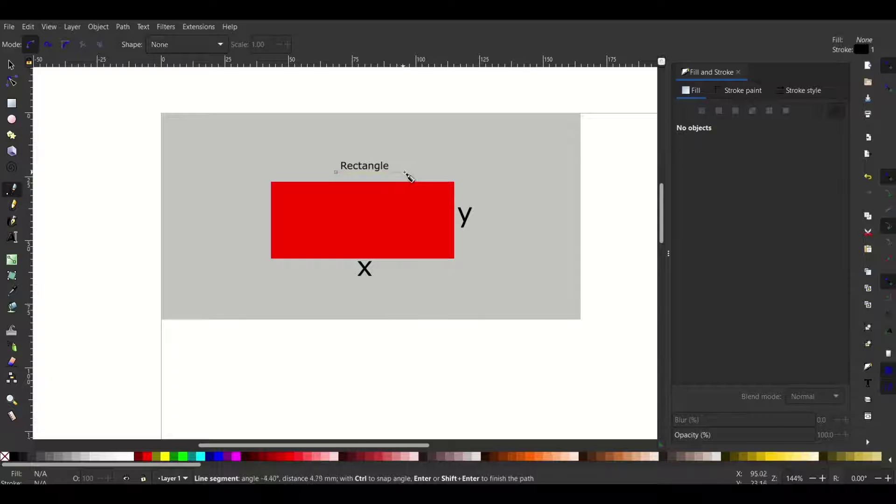
key(Return)
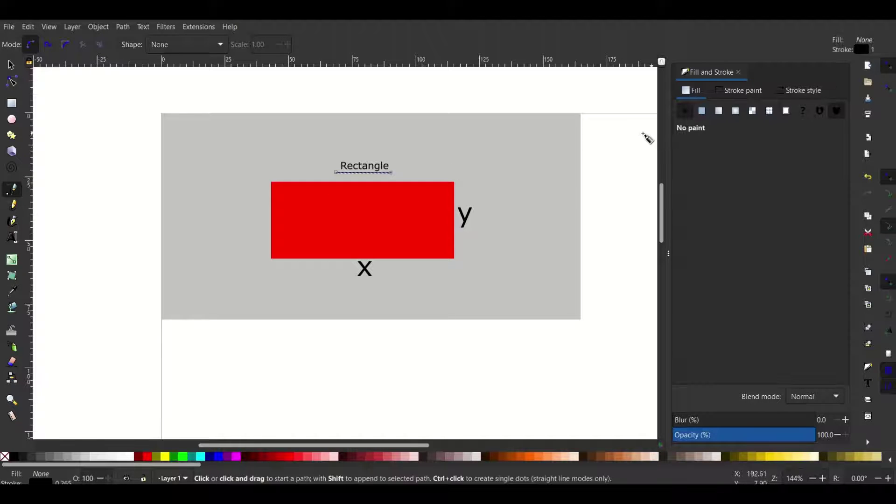
Set the stroke width of the title's underline to 1 mm
click(798, 92)
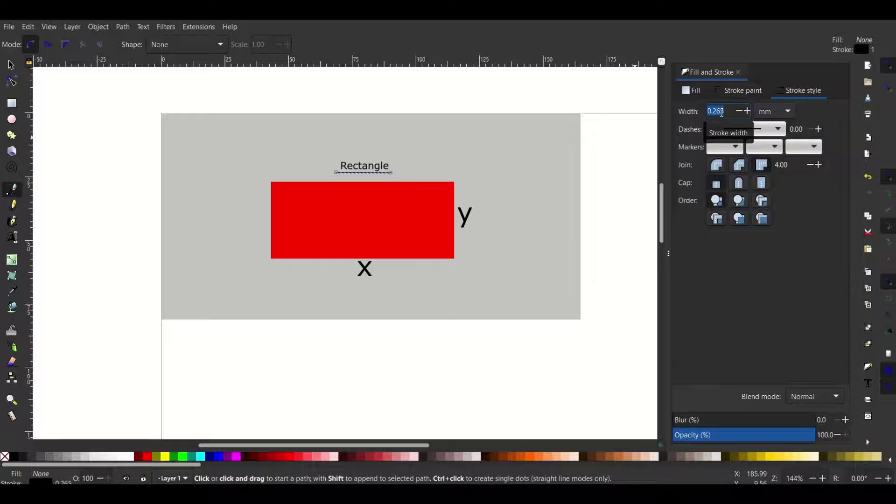
text(1)
key(Return)
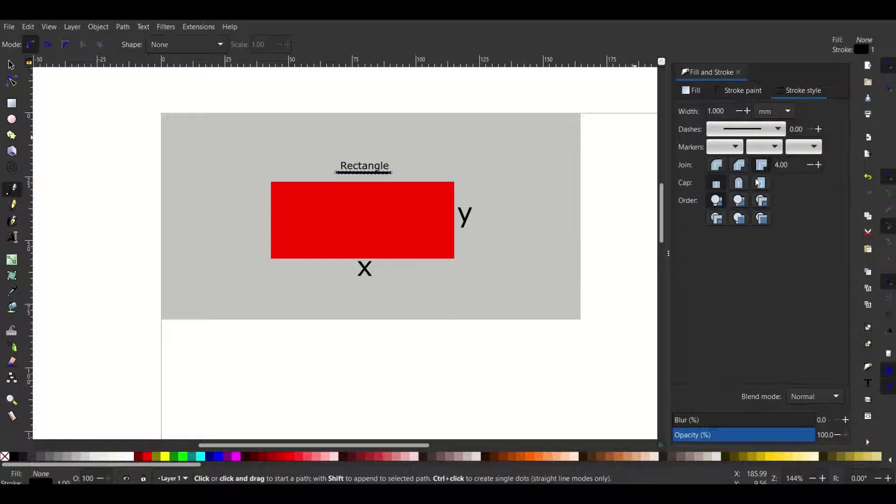
Try an arrowhead start marker on the title's underline, and remove it
click(744, 149)
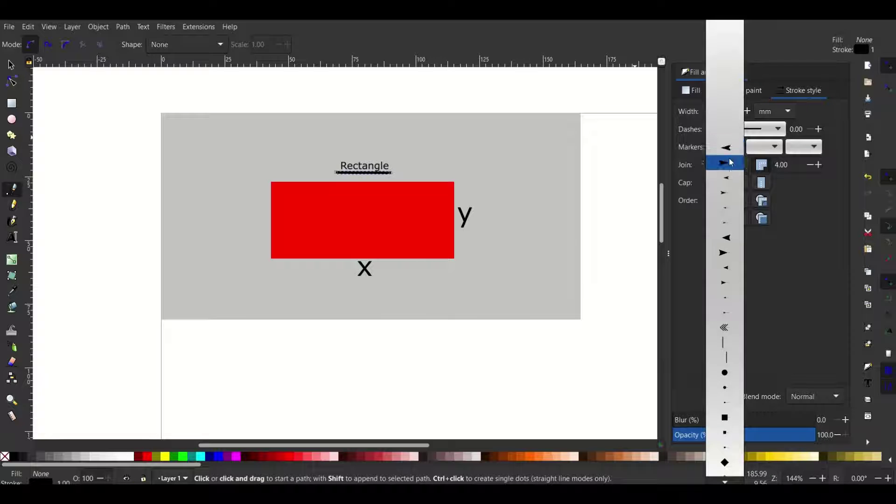
click(741, 148)
click(807, 148)
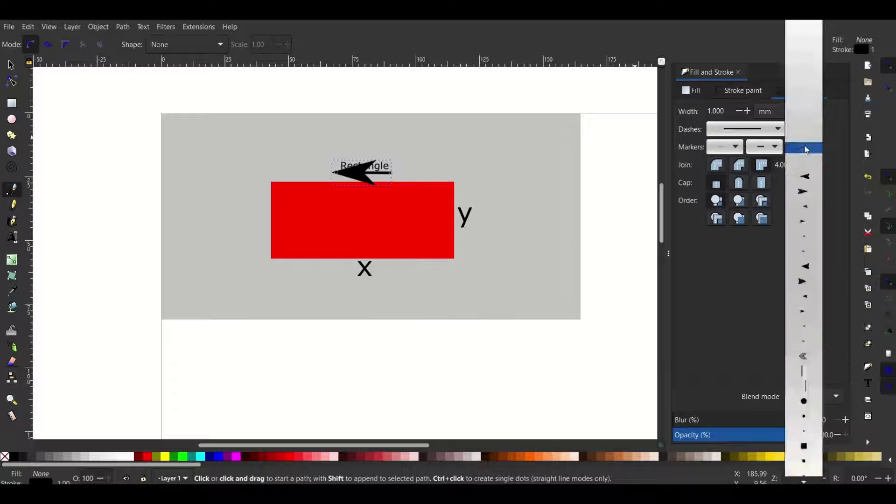
click(848, 152)
click(730, 149)
click(732, 137)
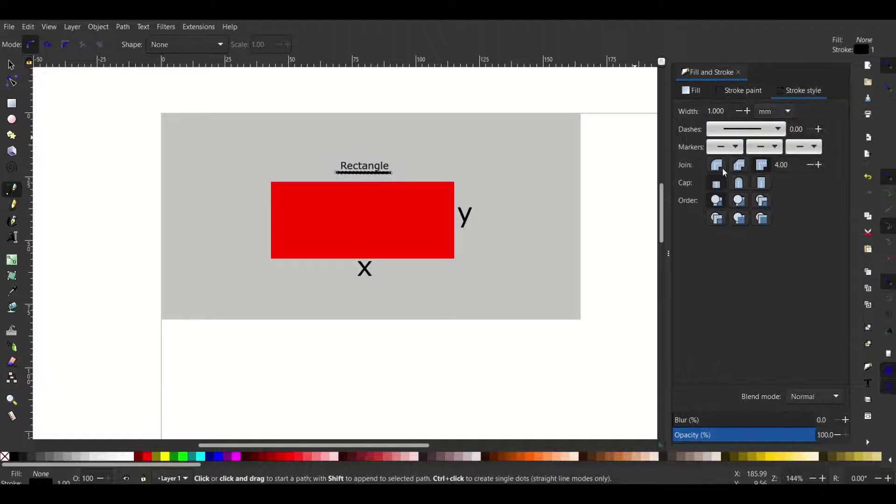
click(524, 234)
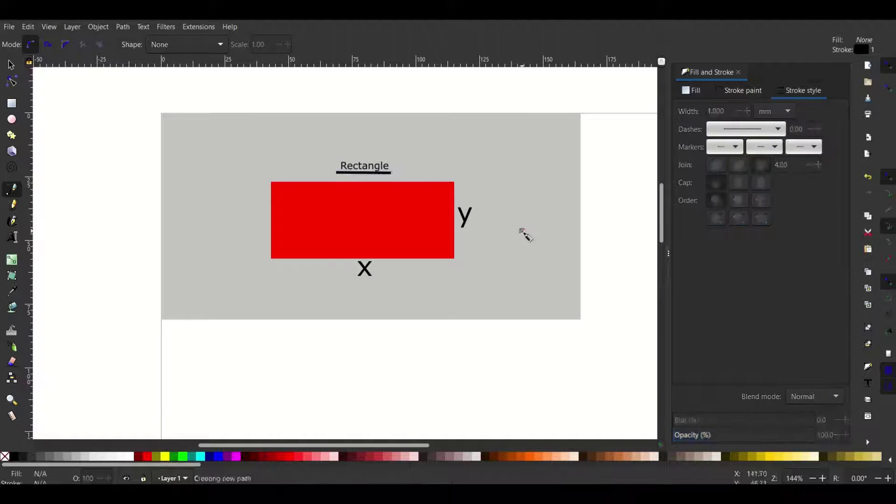
right_click(543, 220)
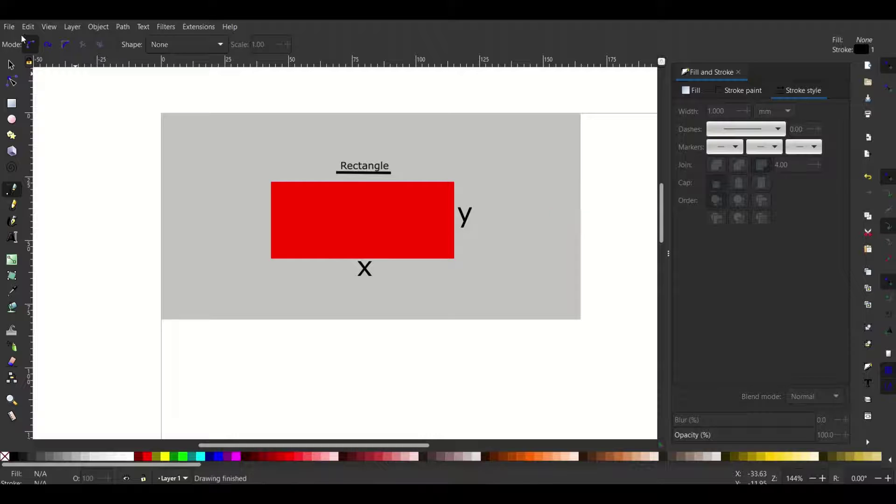
Shrink the gray background rectangle from its bottom and top edges to a height of about 52 mm
click(11, 65)
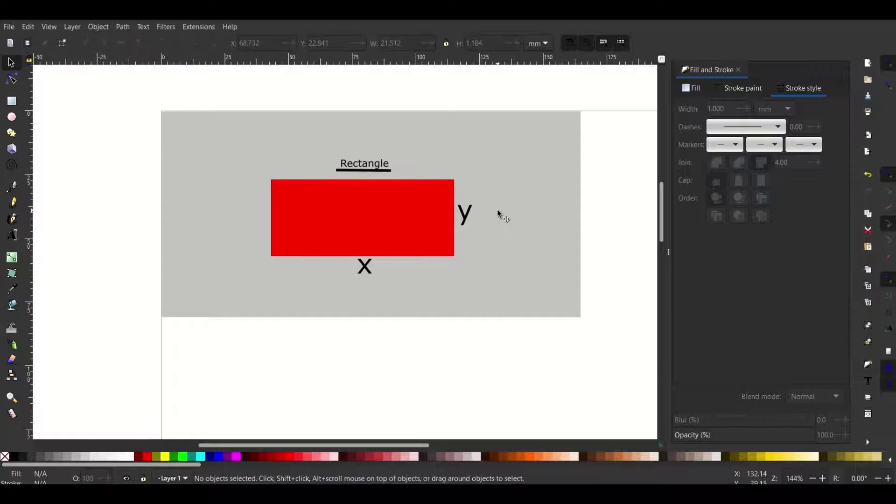
click(523, 226)
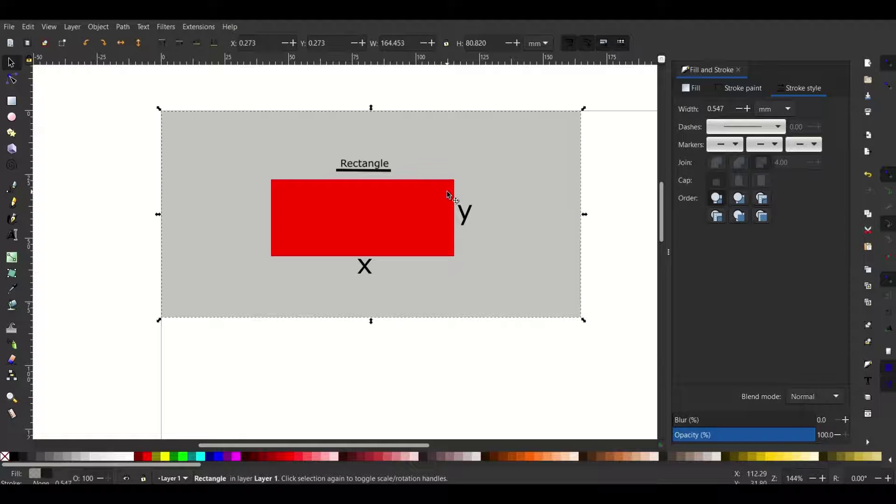
drag(372, 323, 372, 287)
drag(372, 112, 372, 150)
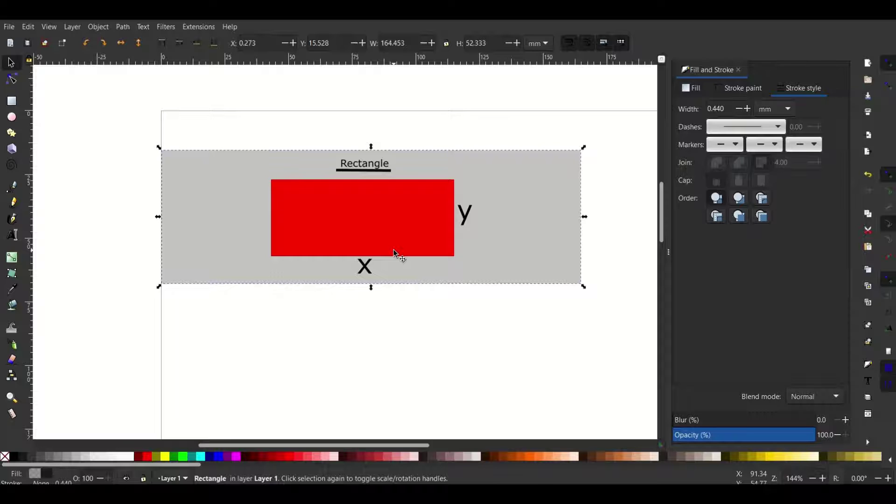
Change the "y" label text to "$y$"
key(t)
click(463, 215)
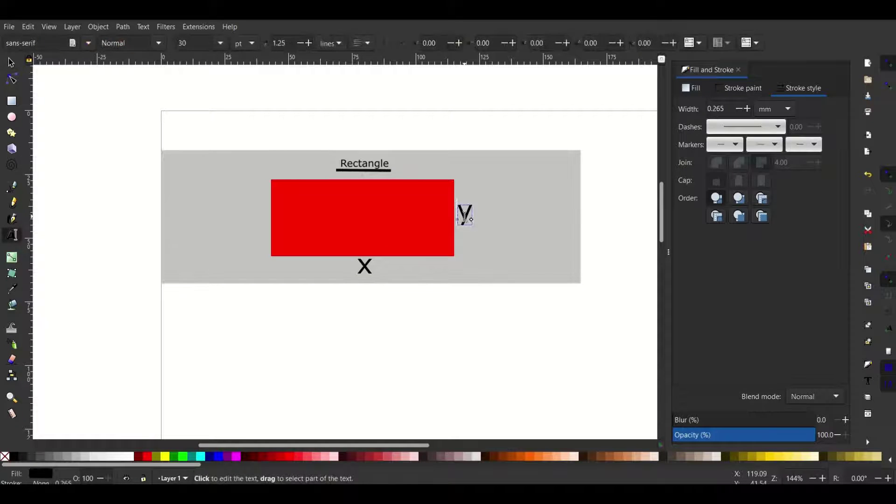
text($)
key(End)
text($)
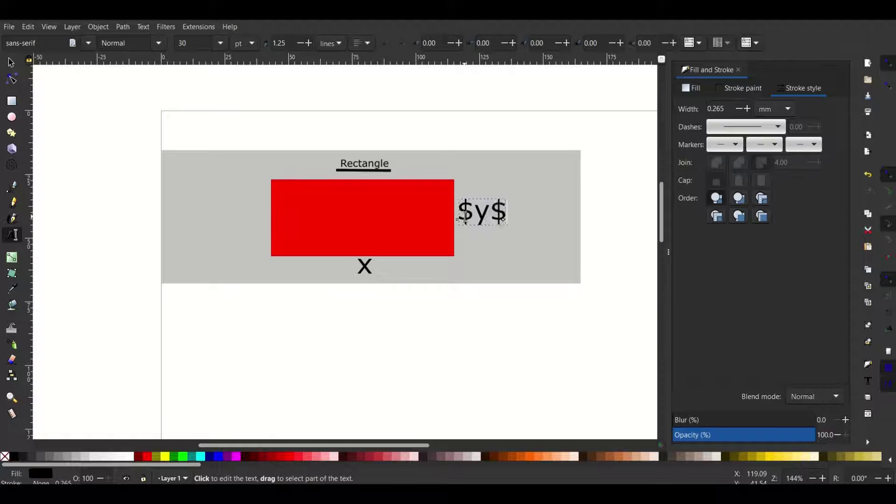
Change the "x" label text to "$x$"
click(360, 266)
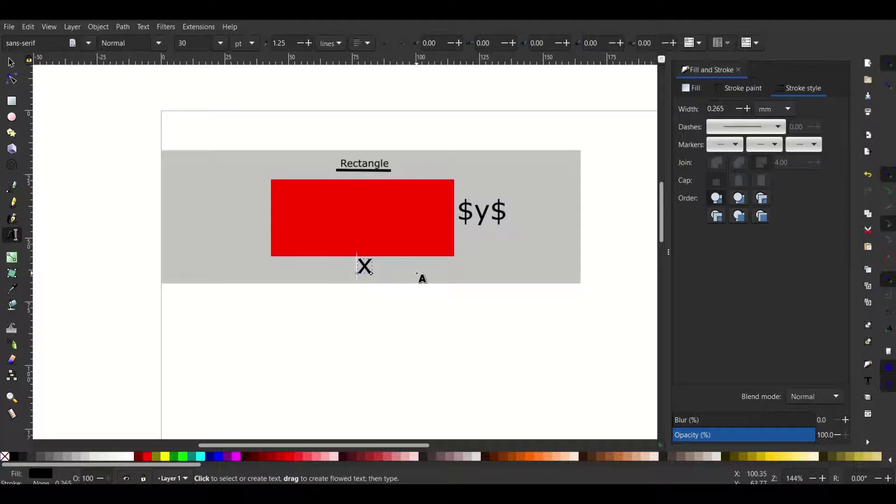
text($)
key(End)
text($)
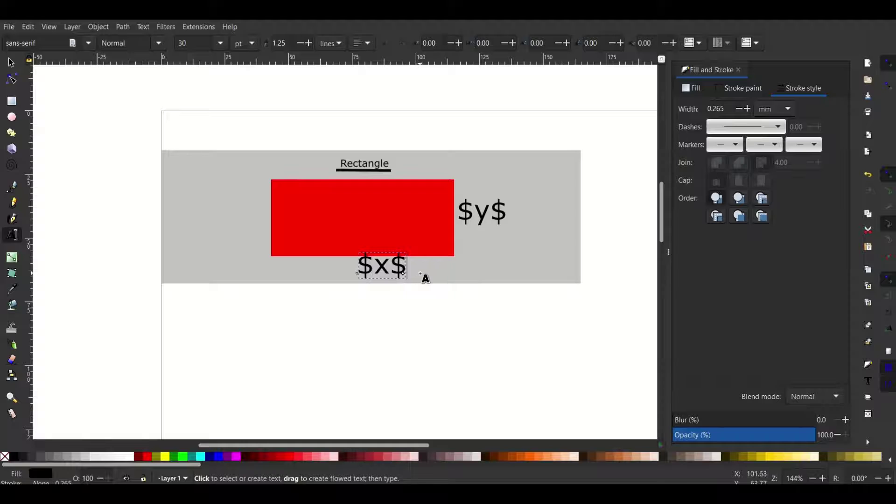
click(417, 316)
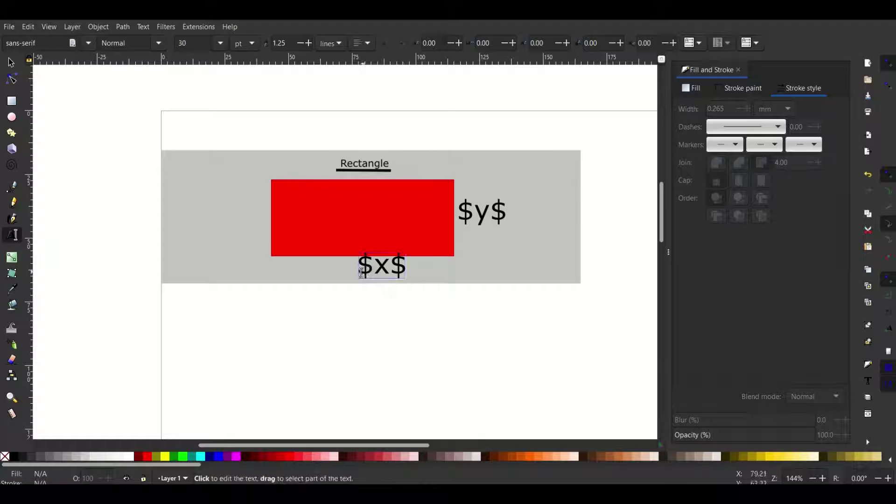
key(ctrl)
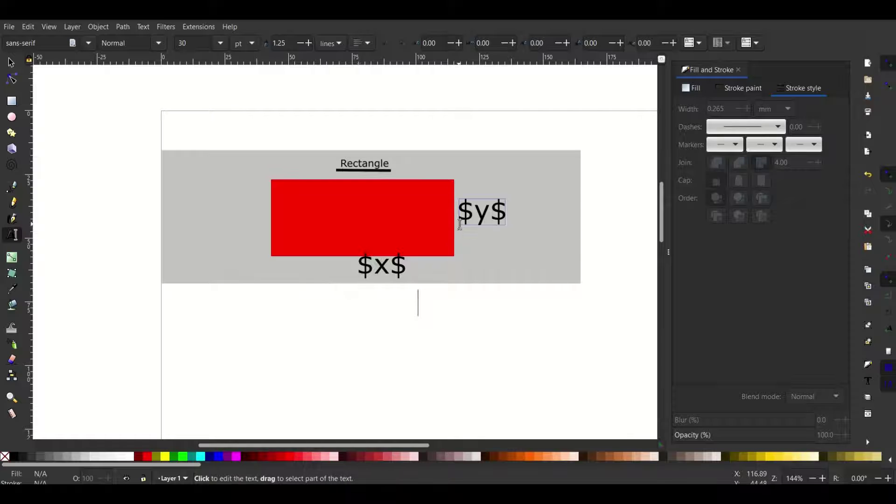
key(ctrl)
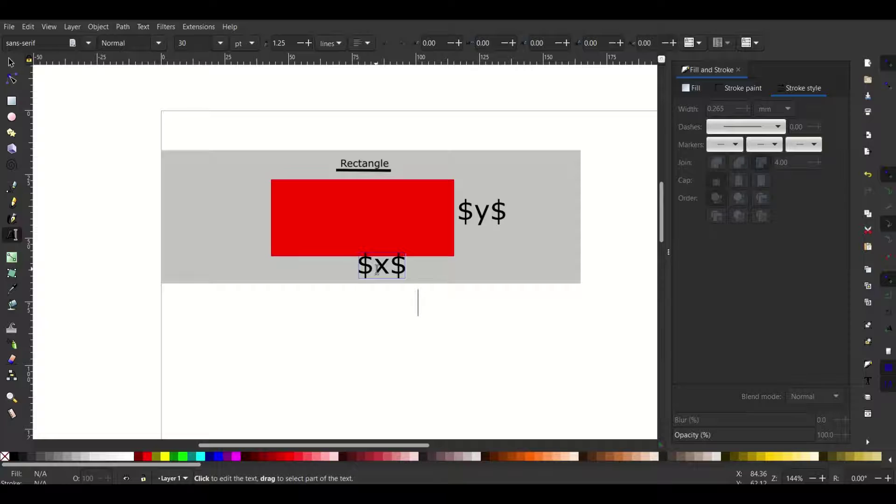
click(9, 27)
click(212, 196)
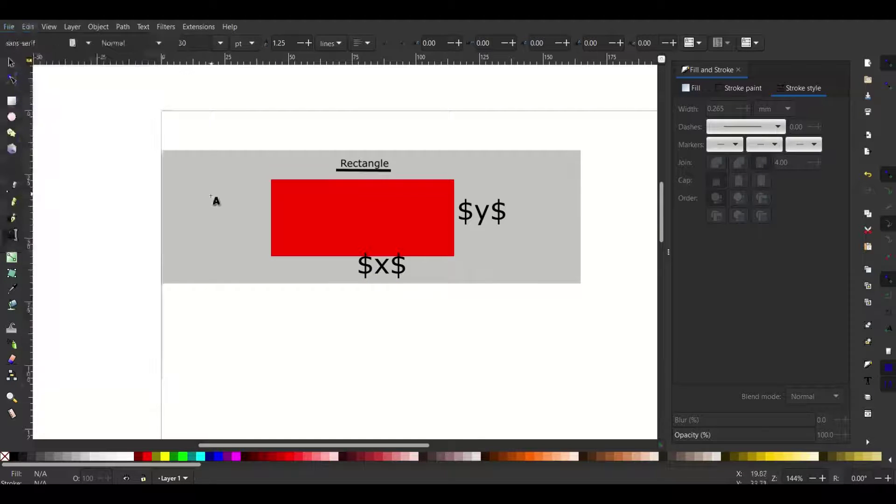
click(210, 196)
Fill the gray background rectangle with white
key(F1)
click(210, 260)
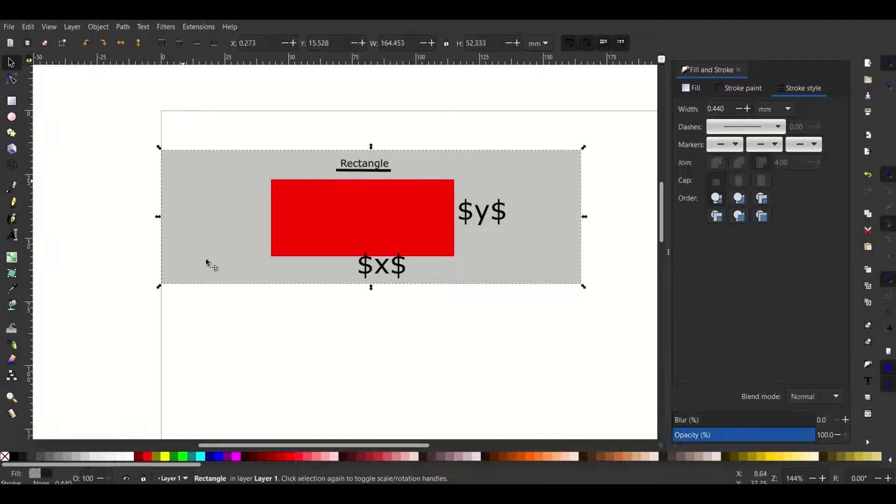
click(130, 457)
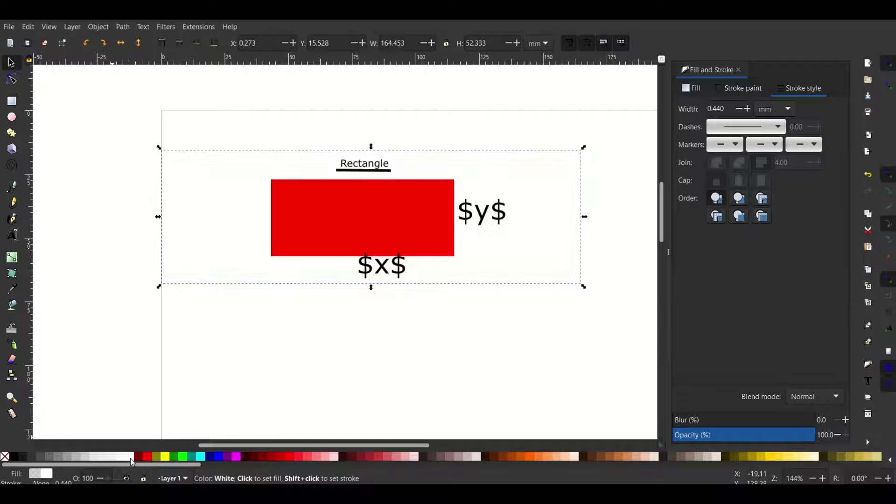
click(197, 350)
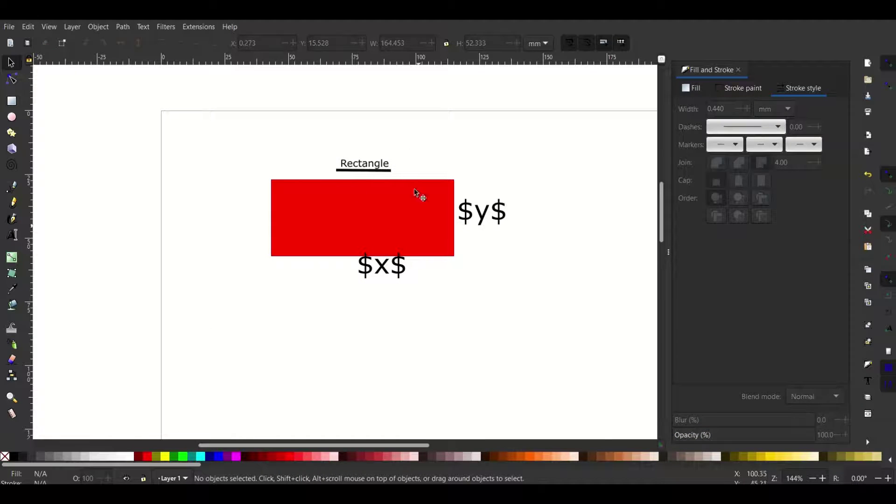
Save a copy of the drawing in the Photos folder as Rectangle.eps in Encapsulated PostScript format
click(9, 27)
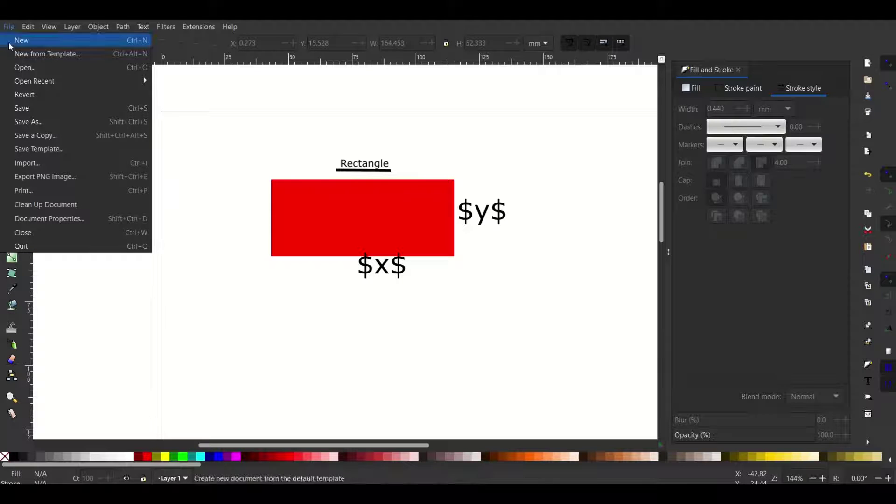
click(39, 135)
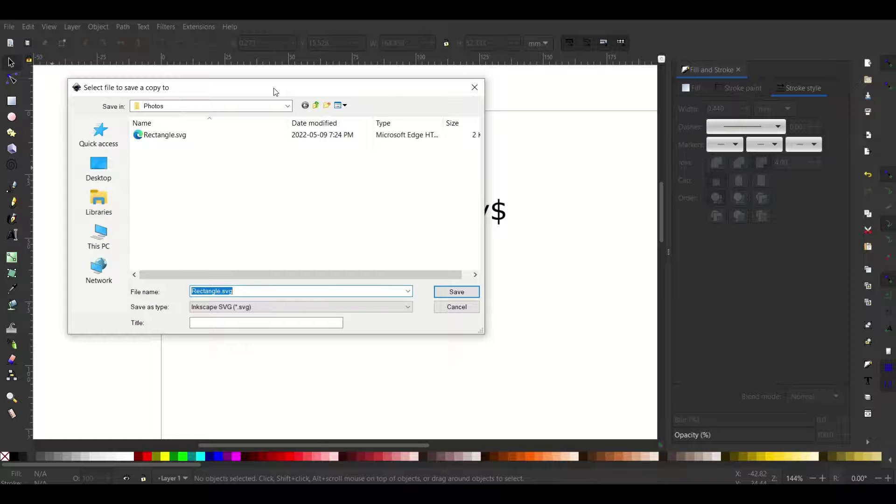
click(243, 307)
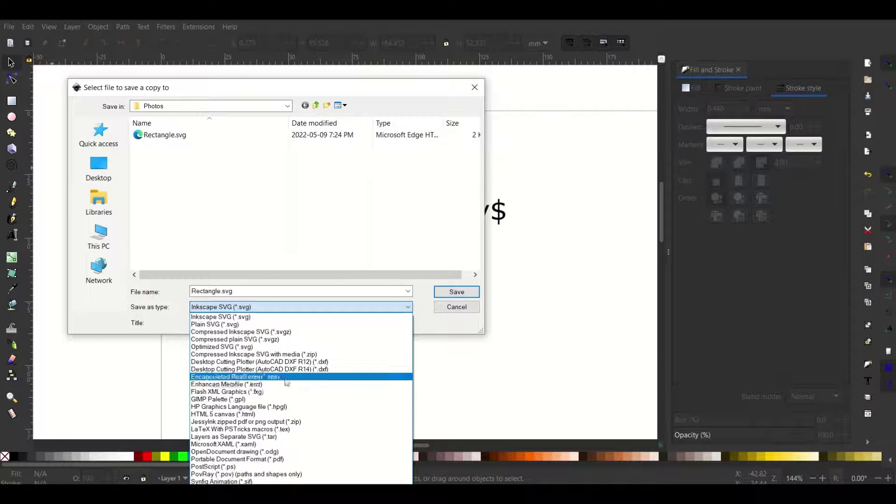
click(286, 377)
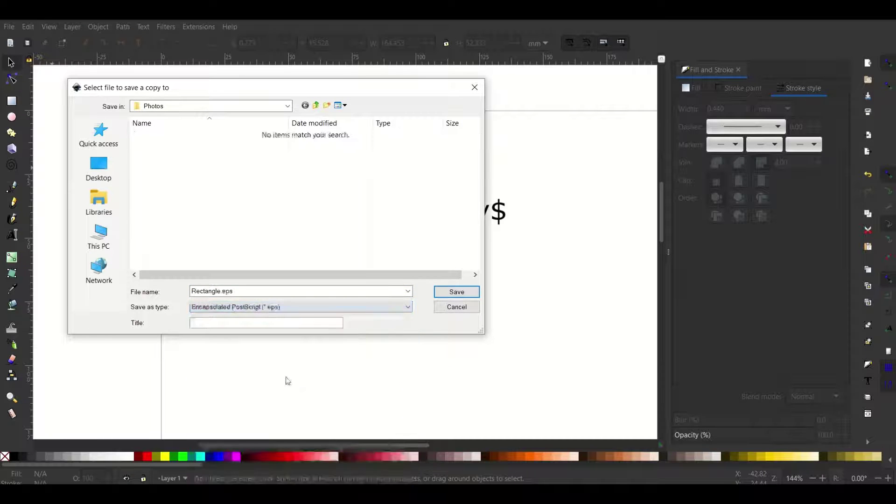
click(456, 291)
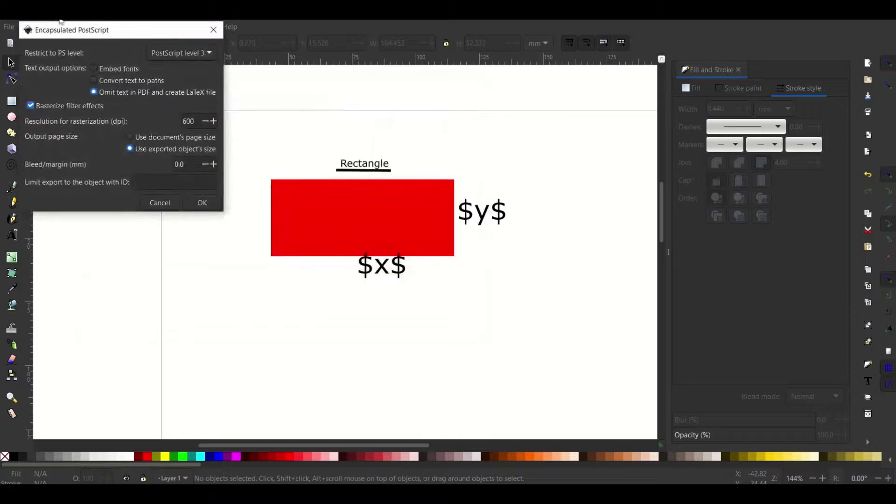
Export the EPS with text omitted into a LaTeX file and the page size set to the exported object's size
drag(95, 30, 187, 82)
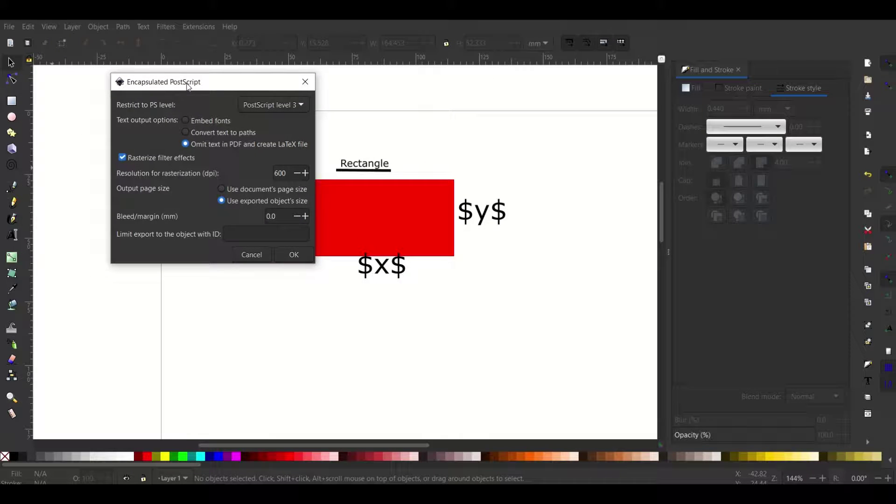
click(218, 145)
click(247, 203)
click(294, 255)
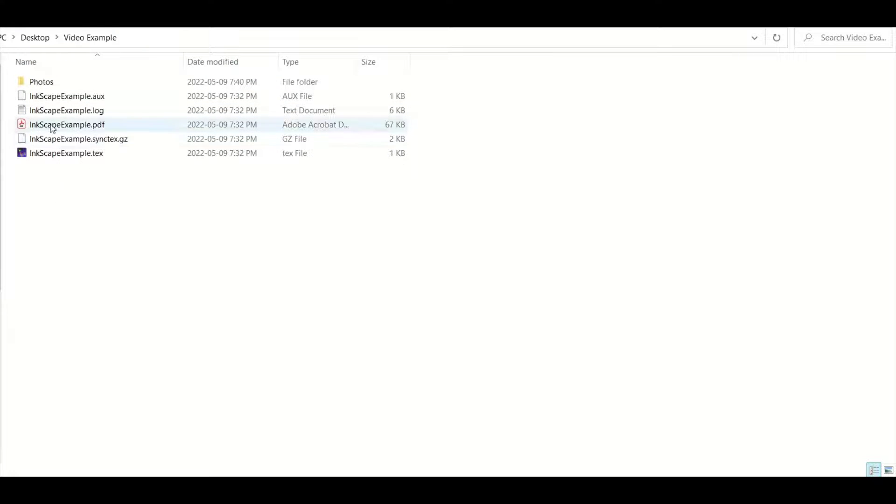
In File Explorer, open Rectangle.eps_tex from the Photos folder and read its instructions for including and scaling the image in LaTeX
double_click(63, 82)
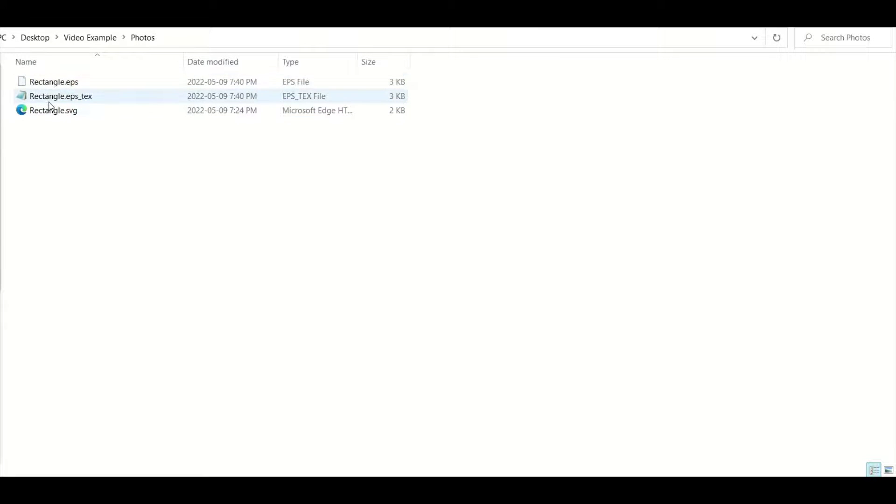
double_click(81, 97)
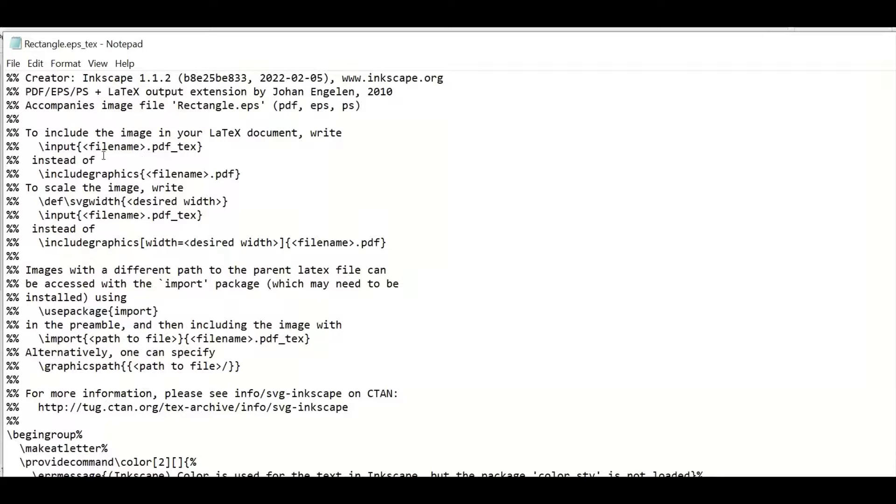
drag(25, 133, 408, 242)
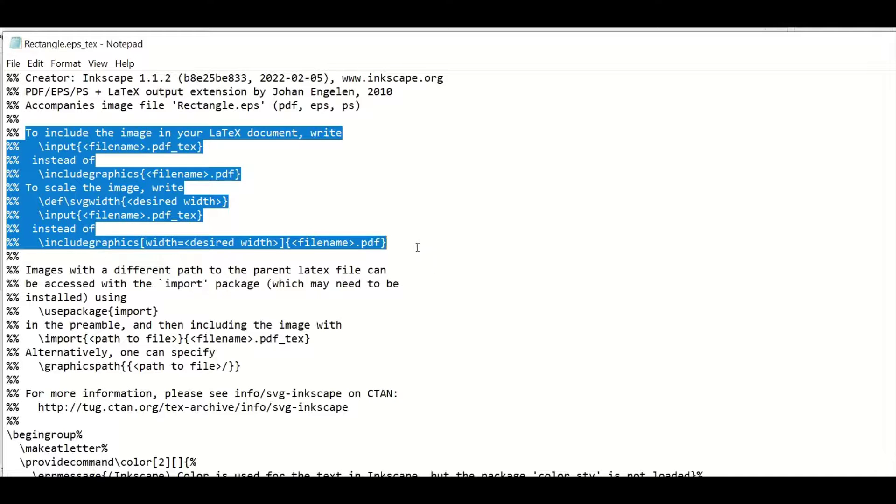
click(418, 247)
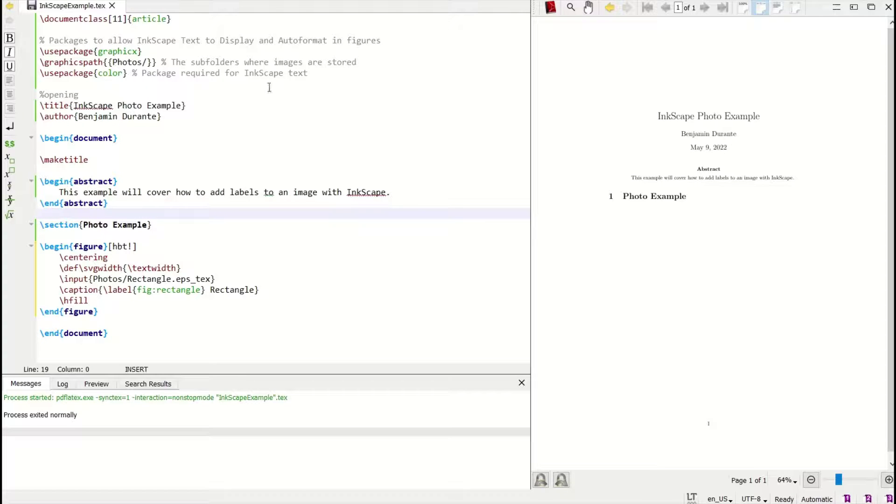
In the LaTeX editor, examine the preamble of InkScapeExample.tex for the color package, graphicx package and graphicspath lines
triple_click(102, 71)
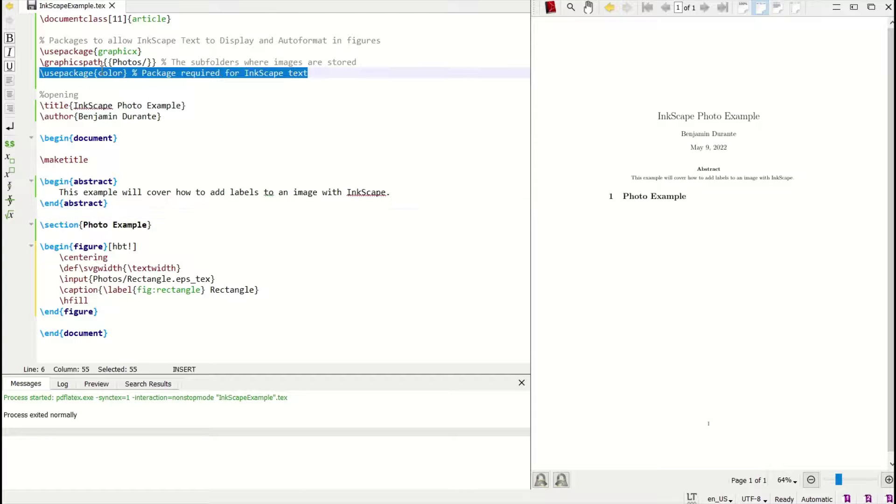
click(102, 71)
triple_click(139, 74)
click(329, 76)
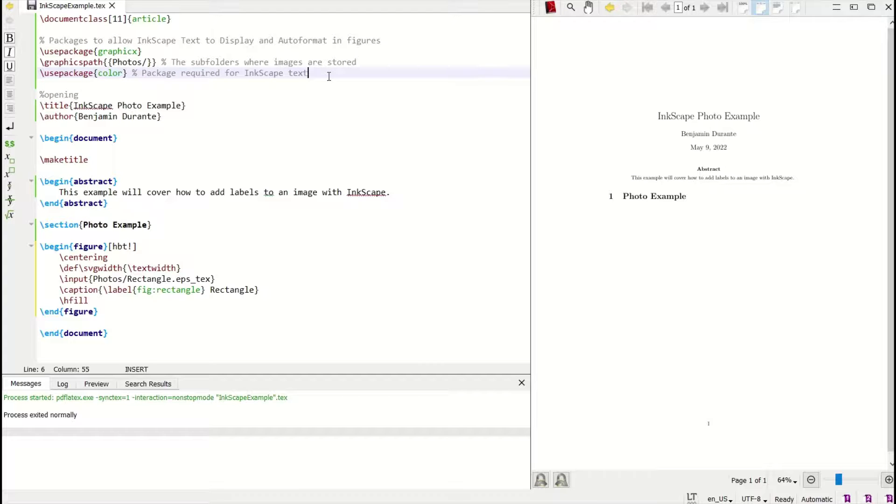
triple_click(96, 51)
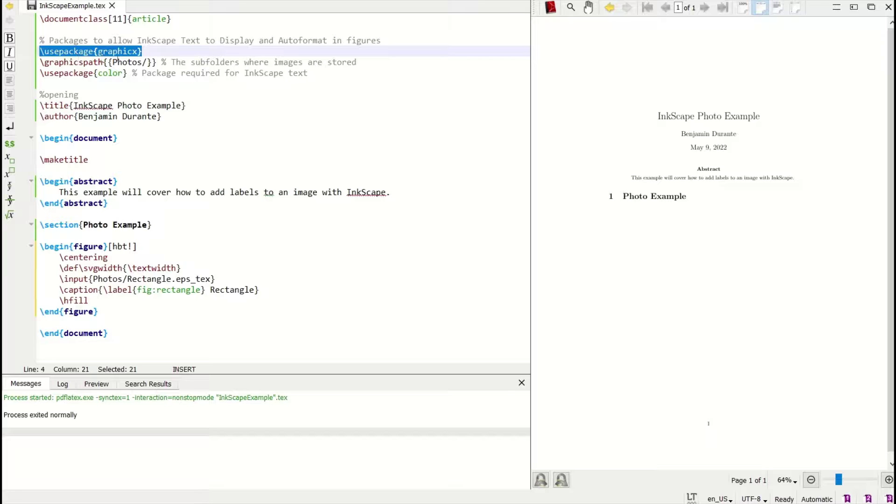
click(101, 59)
double_click(60, 62)
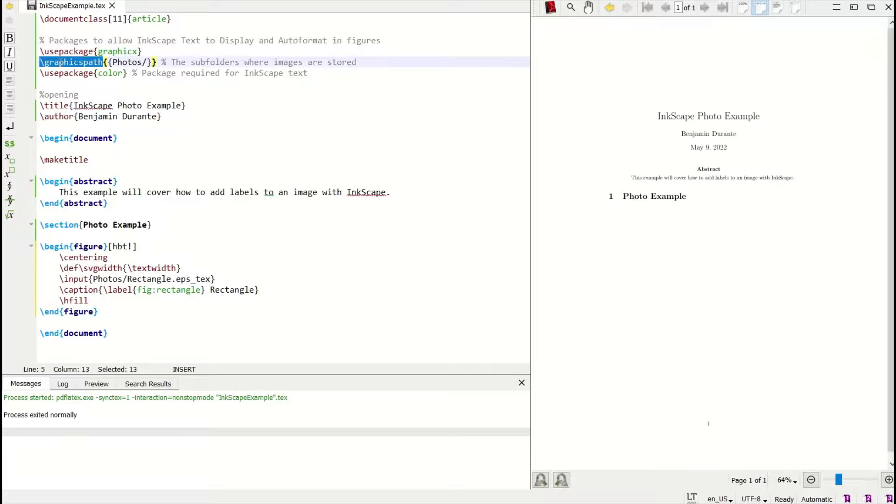
click(107, 62)
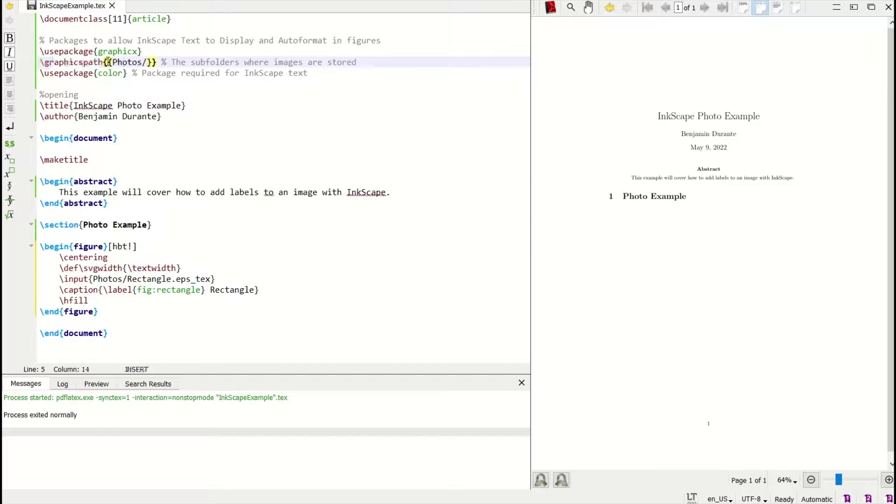
drag(107, 62, 153, 61)
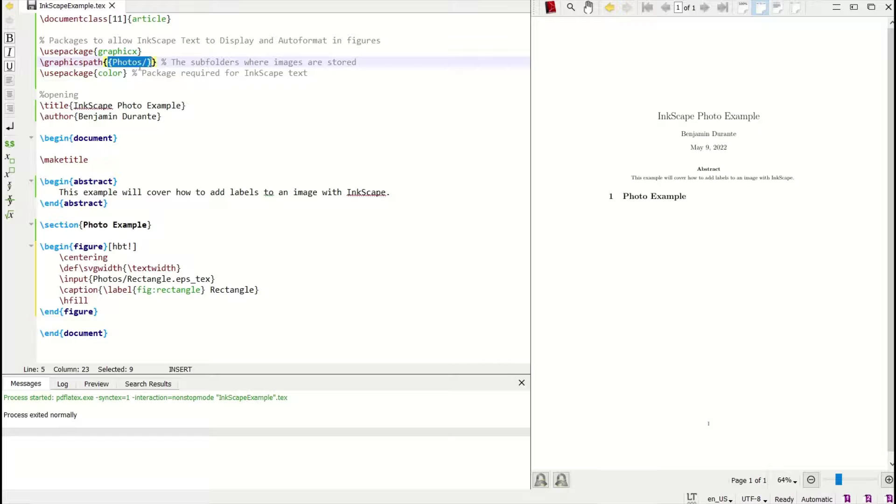
click(143, 62)
key(Left)
key(Left)
key(Left)
key(Left)
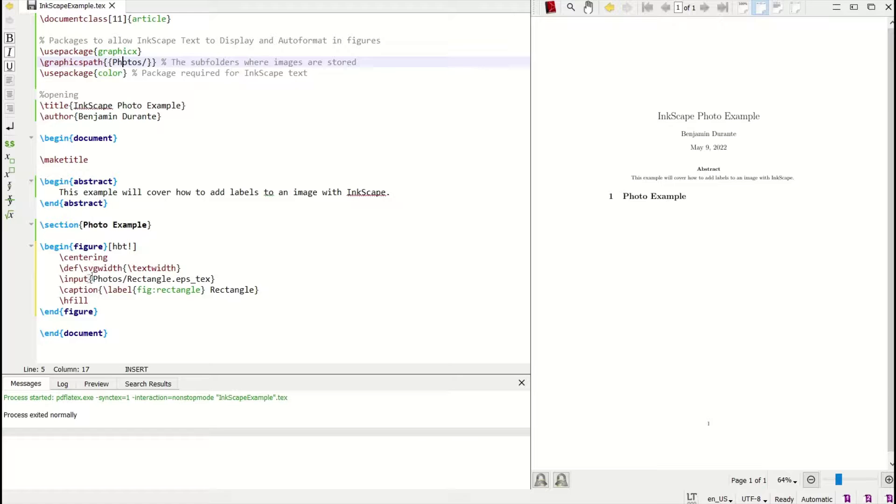
Check the figure's svgwidth and Photos/Rectangle.eps_tex input lines, and compile the document to inspect the figure in the preview
drag(61, 267, 192, 265)
drag(58, 279, 225, 277)
double_click(75, 279)
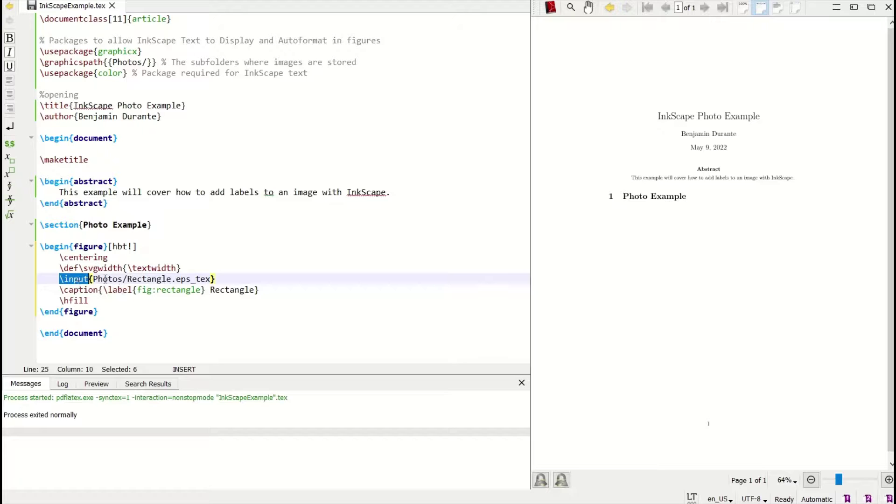
drag(97, 280, 176, 279)
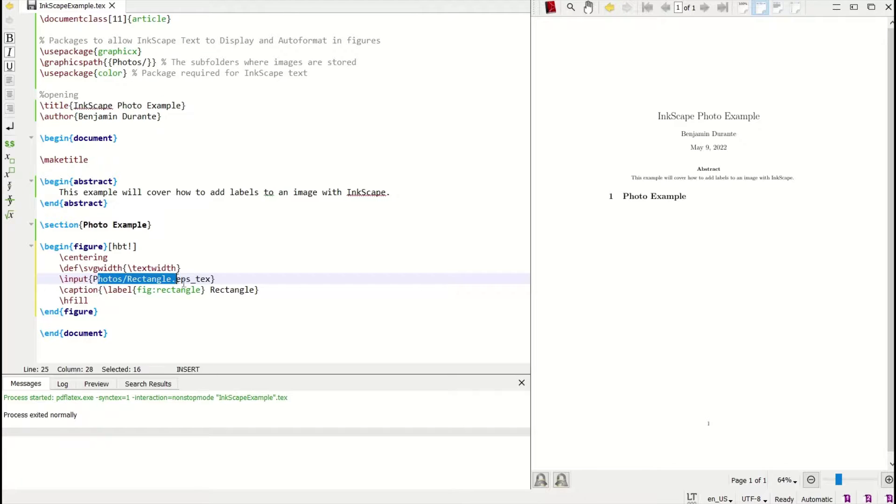
click(191, 280)
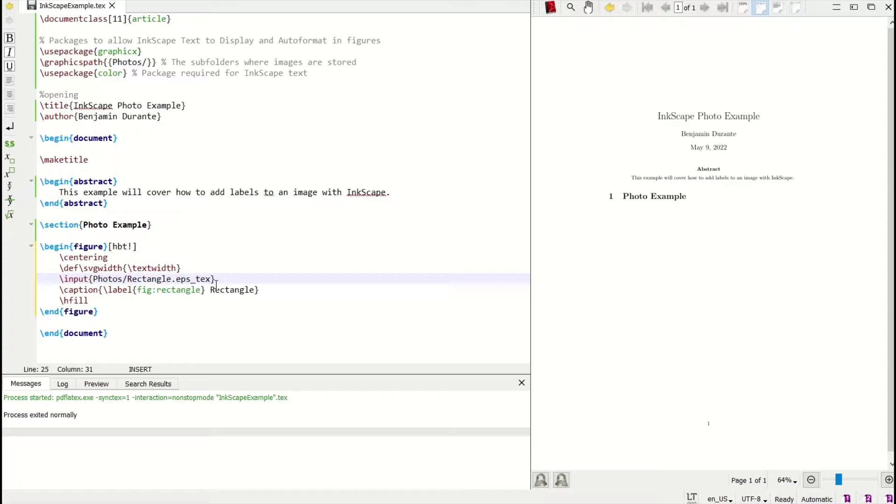
key(F5)
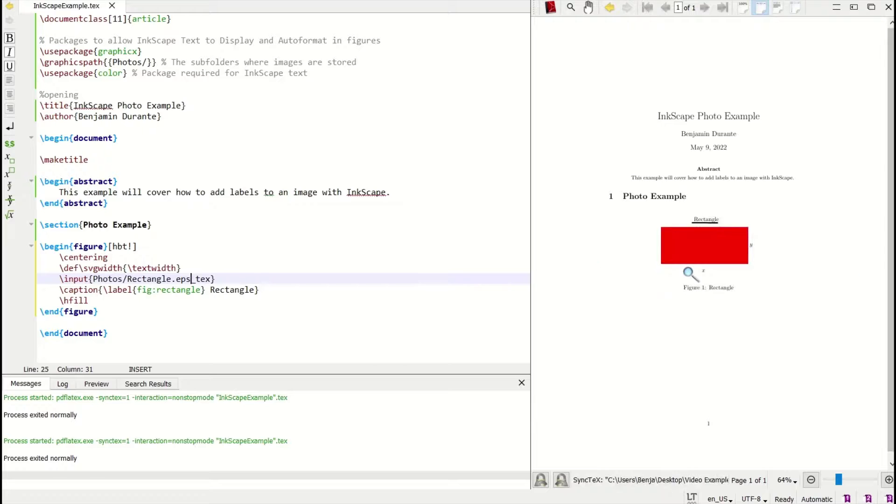
drag(694, 271, 729, 252)
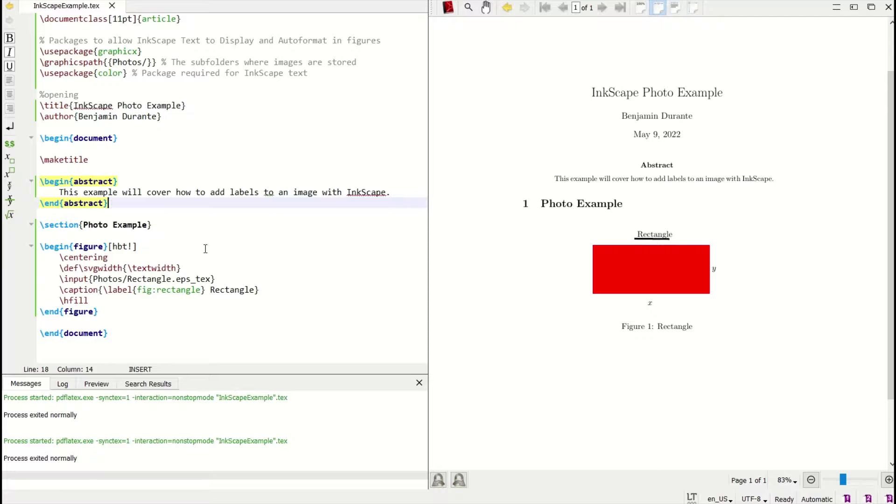
Try scaling the figure by setting its svgwidth to 0.5\textwidth and recompiling the document
click(126, 268)
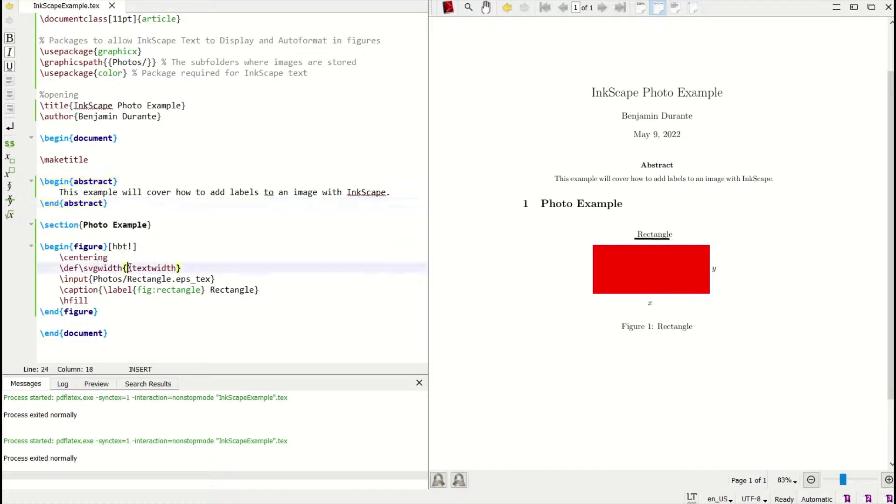
text(0.5)
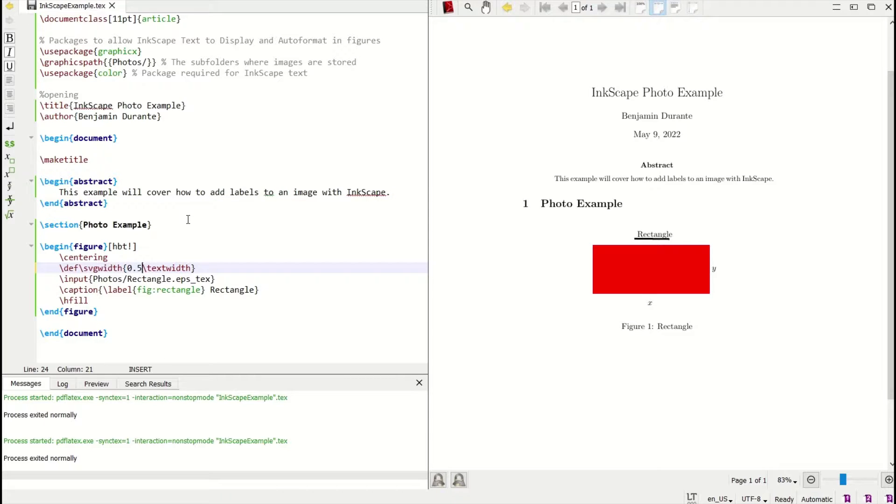
key(F5)
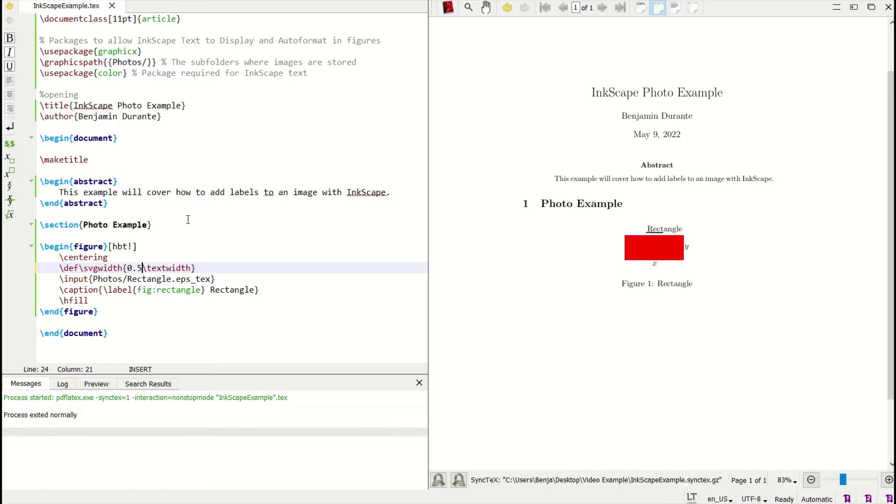
Magnify the compiled figure in the preview to inspect its title and side labels
mouse_move(659, 265)
mouse_down()
mouse_move(652, 255)
mouse_move(657, 270)
mouse_move(658, 235)
mouse_move(682, 260)
mouse_move(653, 228)
mouse_move(654, 253)
mouse_move(653, 245)
mouse_move(663, 252)
mouse_up()
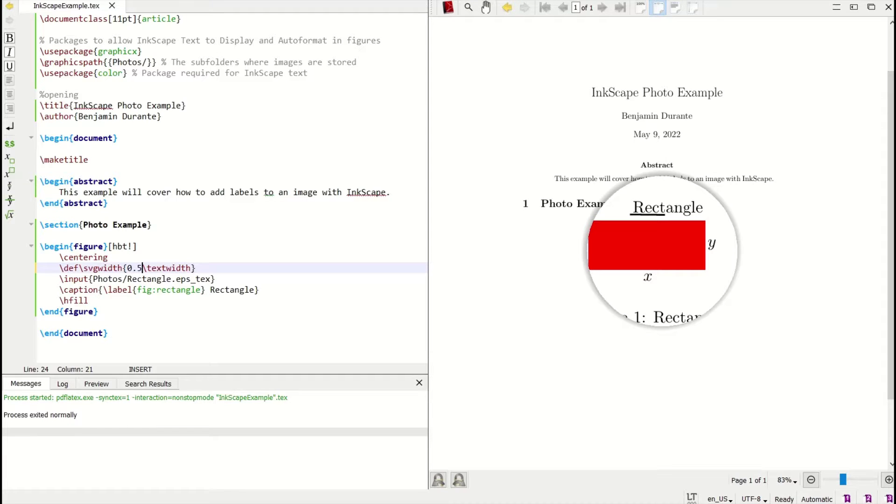
drag(663, 252, 662, 250)
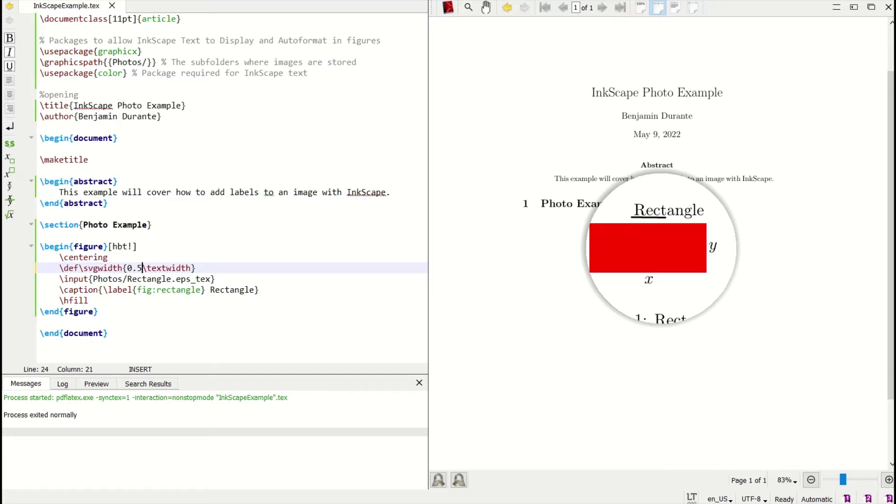
drag(661, 250, 661, 249)
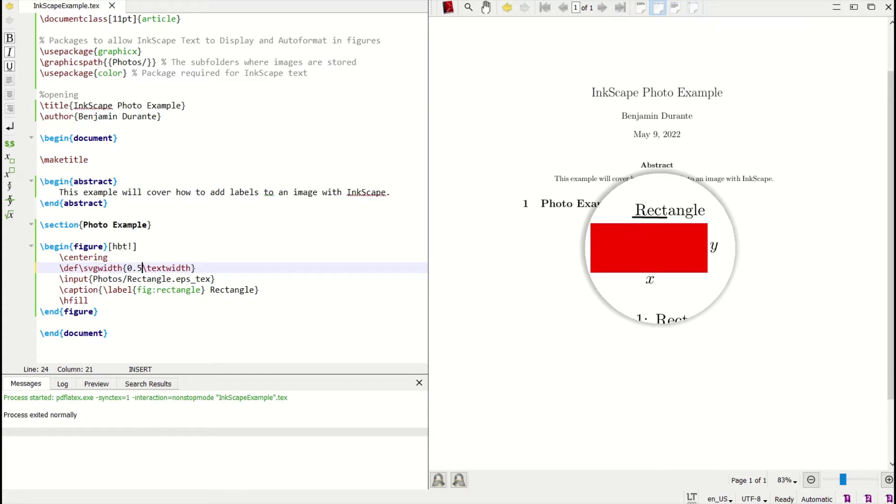
drag(661, 249, 658, 247)
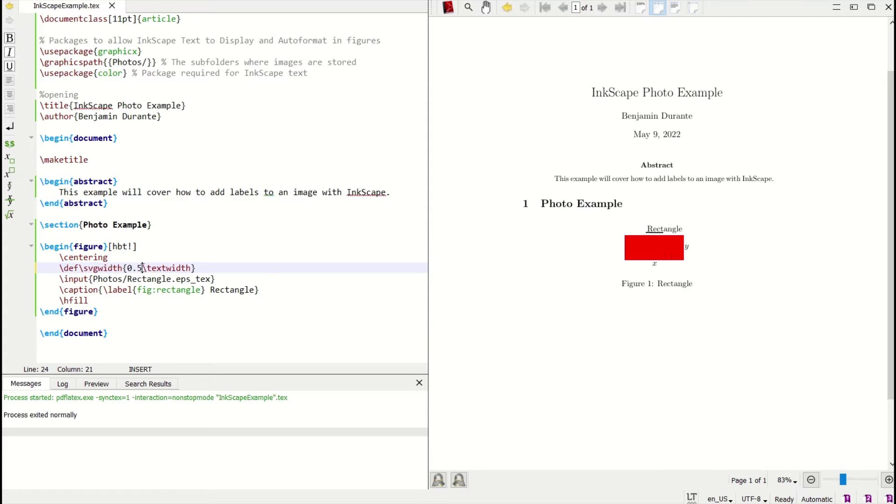
Remove the 0.5 factor from the figure's svgwidth and recompile the document
key(BackSpace)
key(BackSpace)
key(BackSpace)
key(F5)
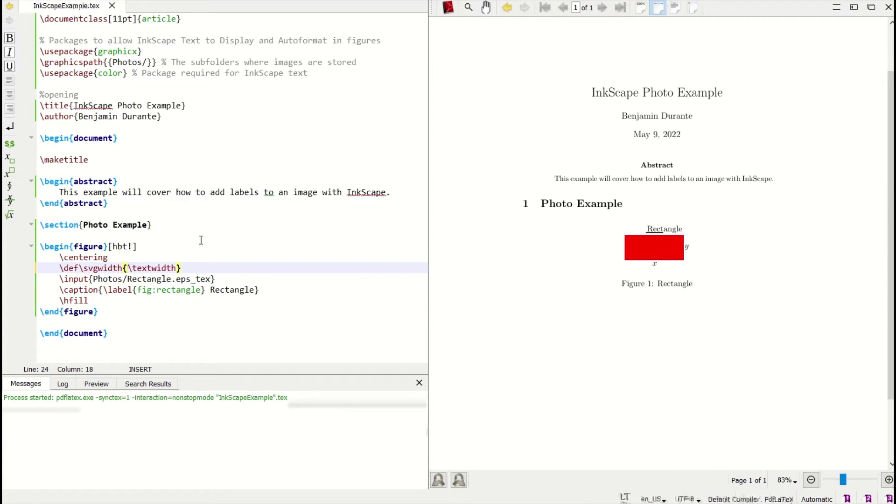